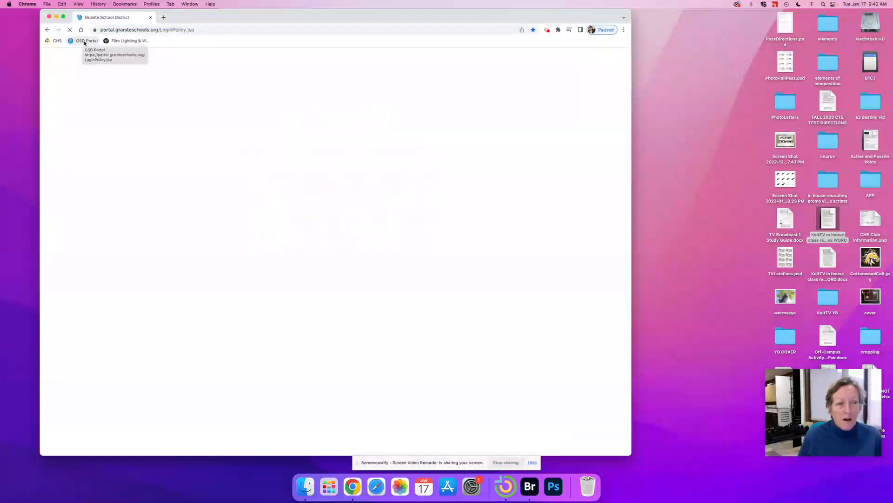
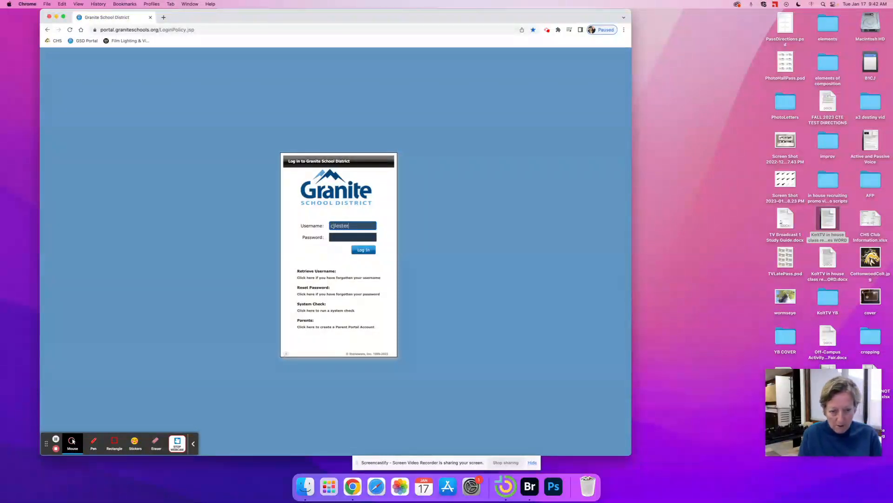
- Log in to the Granite School District portal with the username and password, then open Canvas
key(Tab)
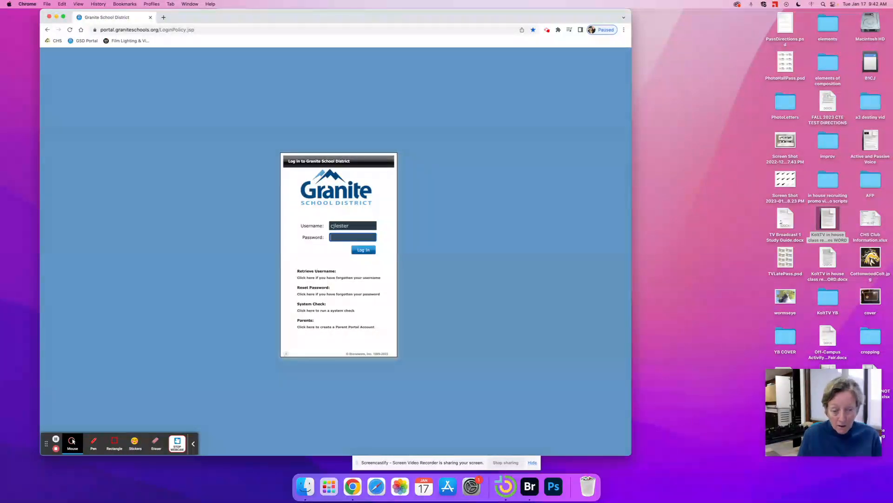
text(••••••••)
key(Return)
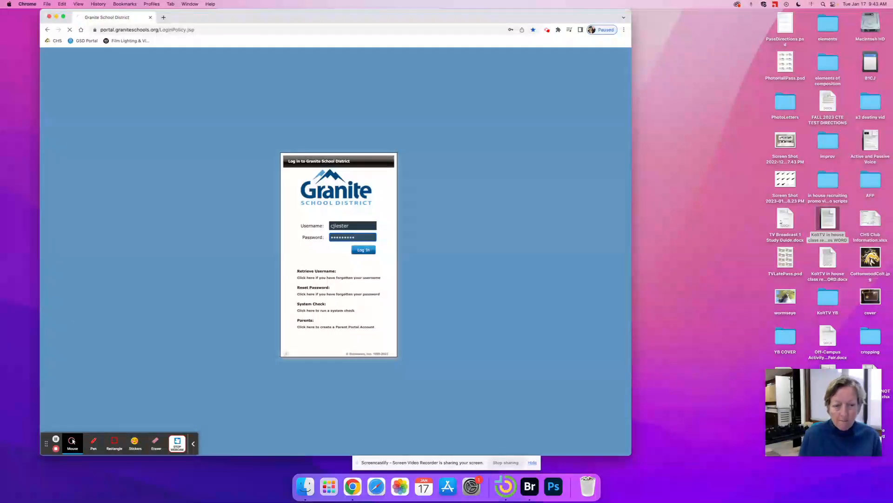
click(366, 251)
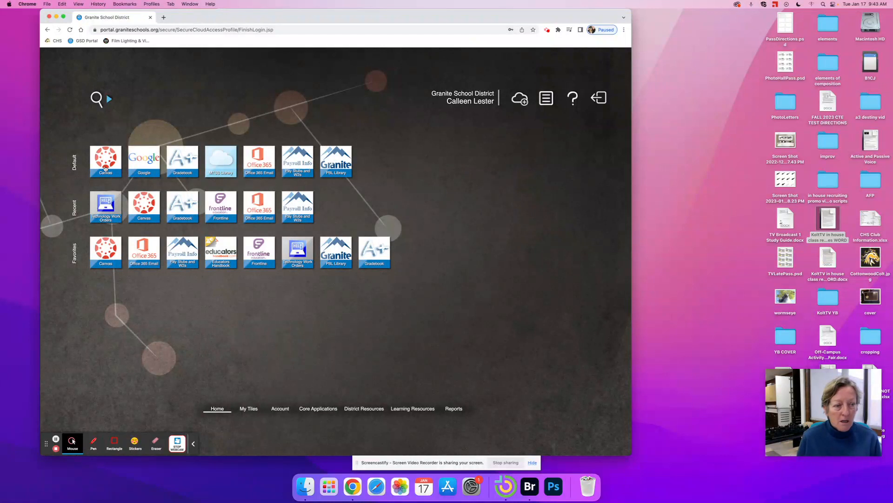
click(99, 164)
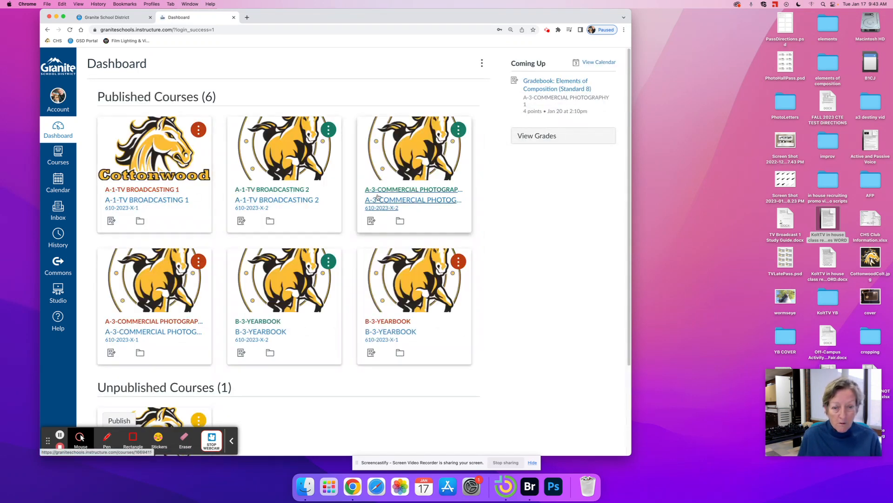
- Open the A-3-COMMERCIAL PHOTOGRAPHY 1 course's Modules and the Gradebook: Elements of Composition assignment
click(395, 192)
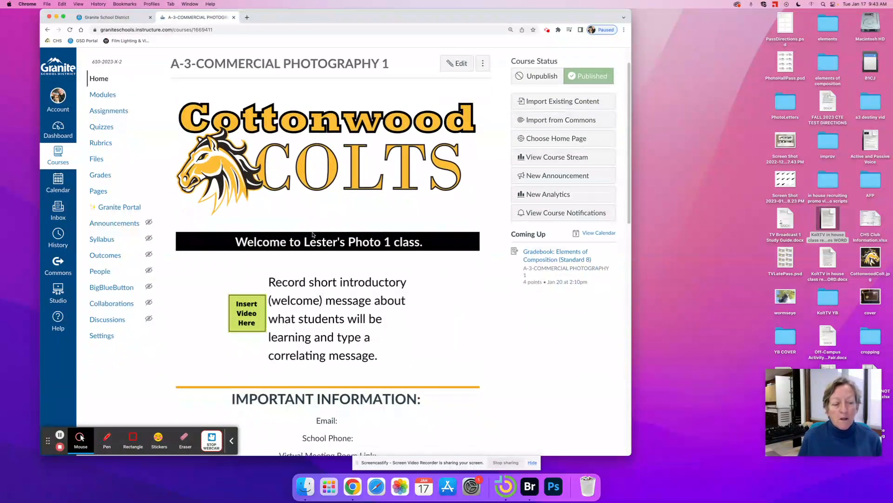
scroll(313, 235, down, 6)
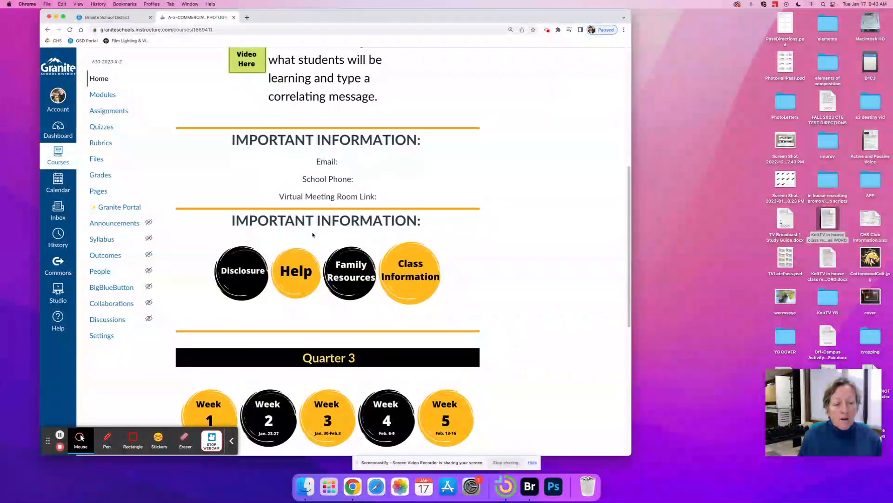
scroll(313, 234, up, 6)
click(103, 126)
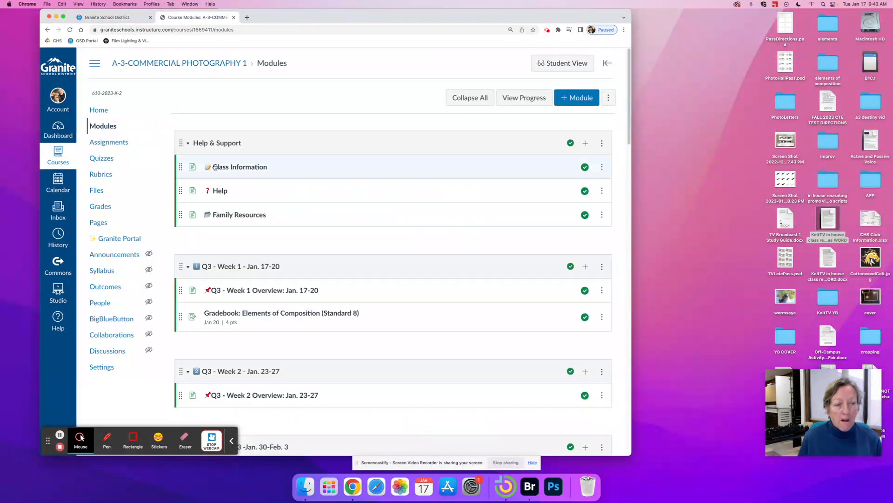
click(293, 315)
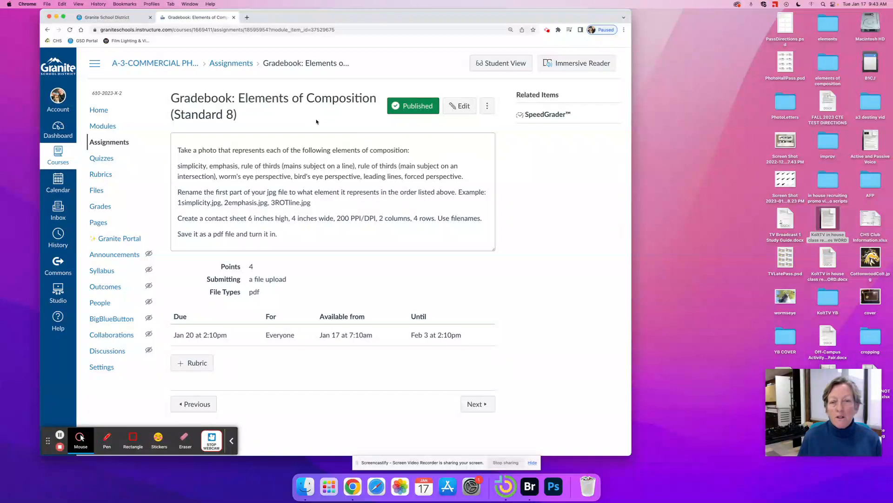
- Rename the B1CJ desktop drive to 1bCJ
click(871, 64)
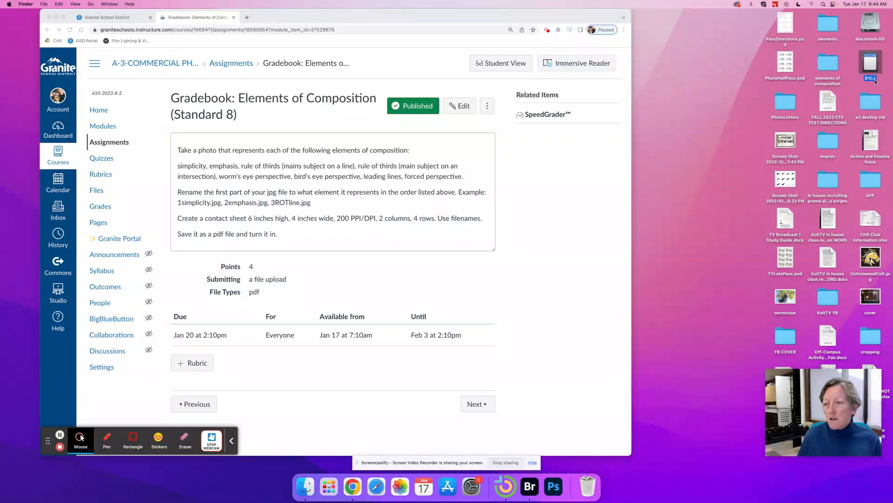
click(871, 78)
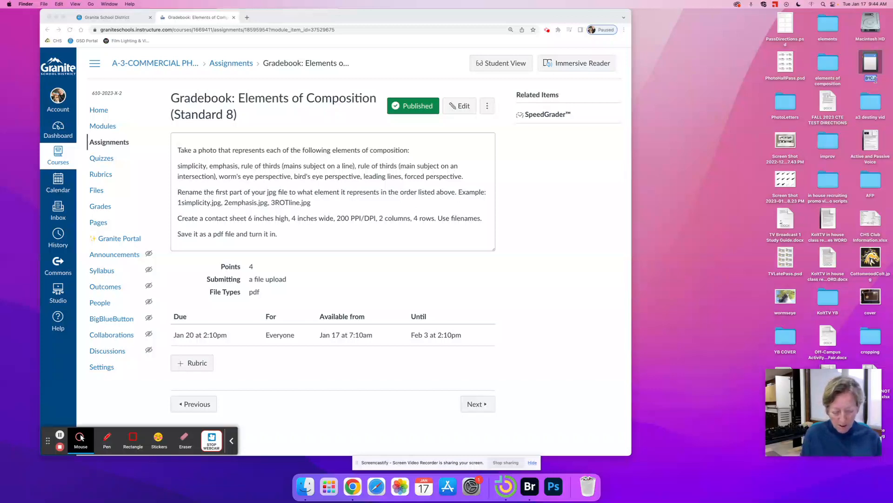
key(BackSpace)
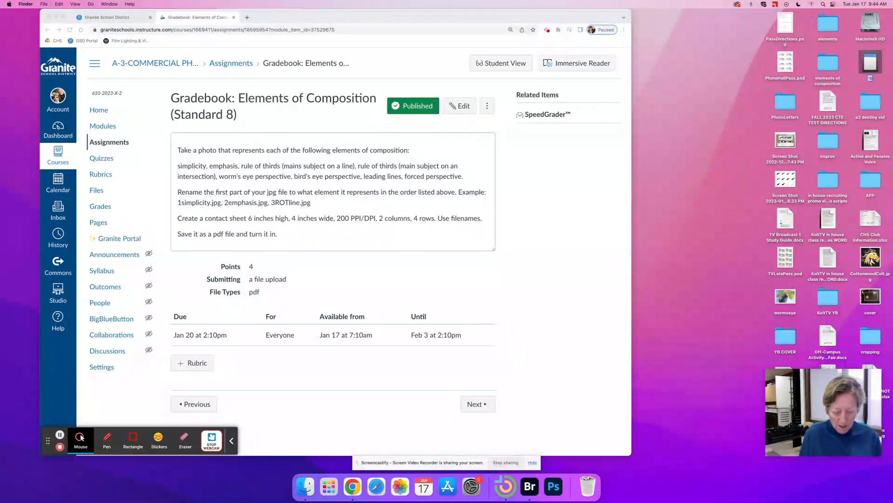
text(1bCJ)
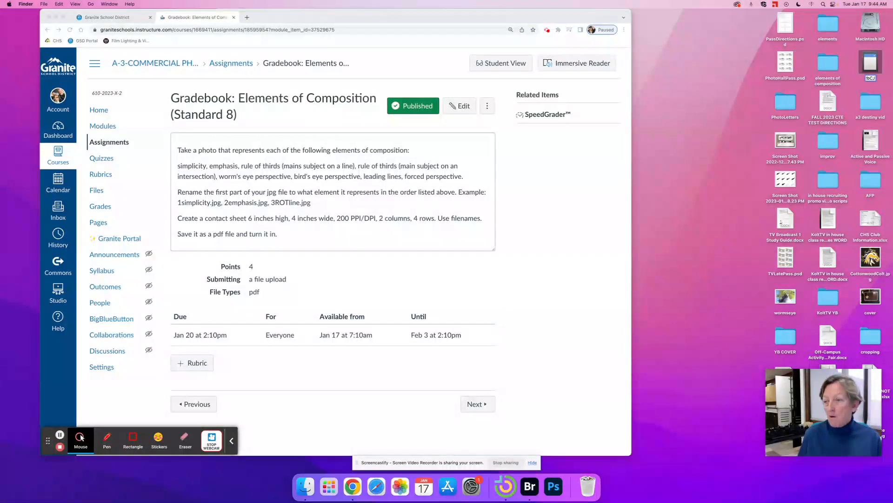
- Commit the 1bCJ drive name and move the drive's elements folder to the Trash
click(725, 103)
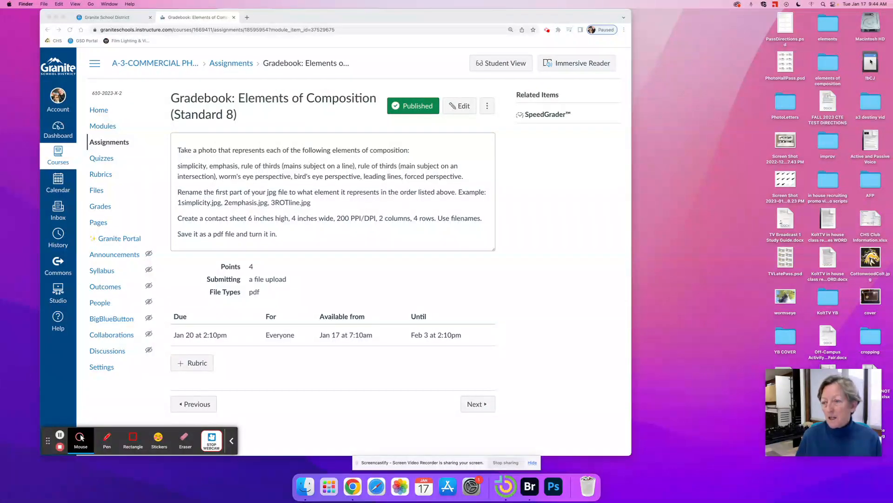
click(871, 62)
double_click(871, 62)
right_click(827, 25)
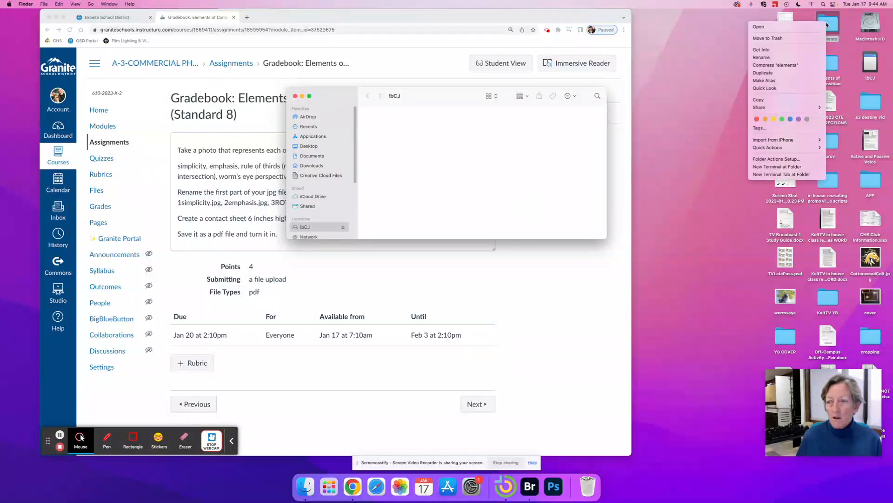
click(779, 39)
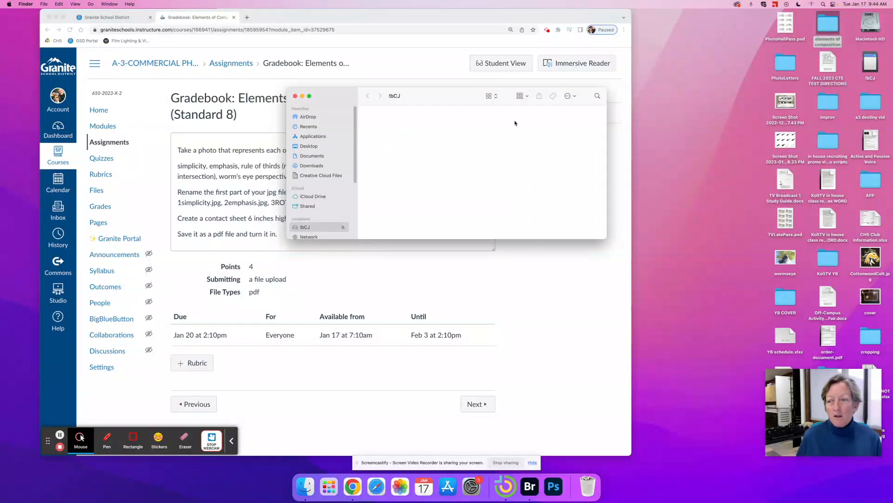
- Close the drive window and reconfirm the 1bCJ drive name
click(295, 96)
click(872, 84)
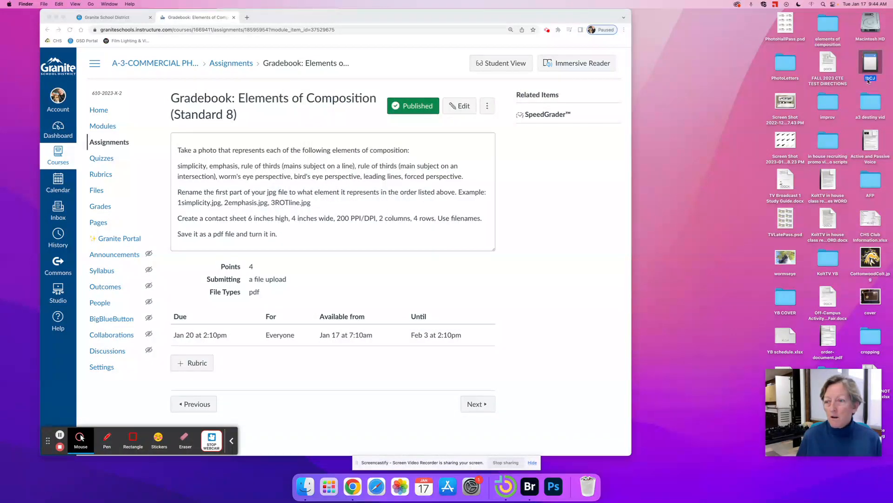
click(868, 78)
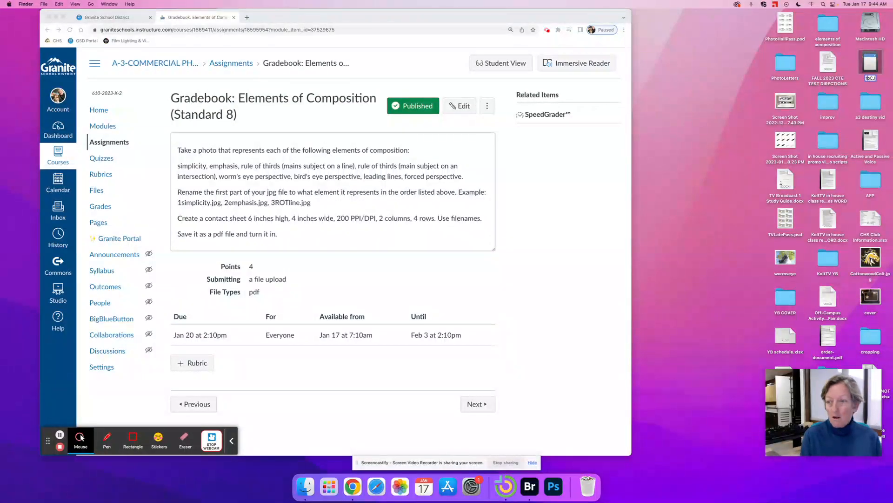
key(Return)
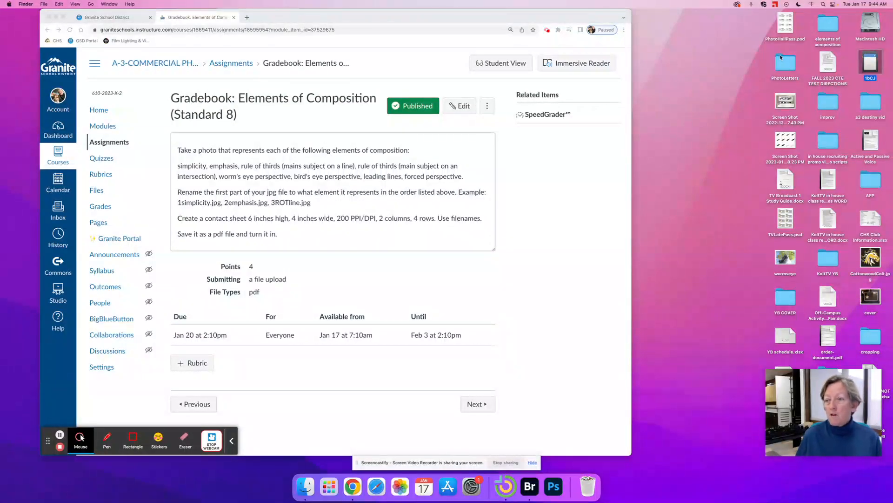
- Create a new desktop folder named 'elements'
right_click(673, 76)
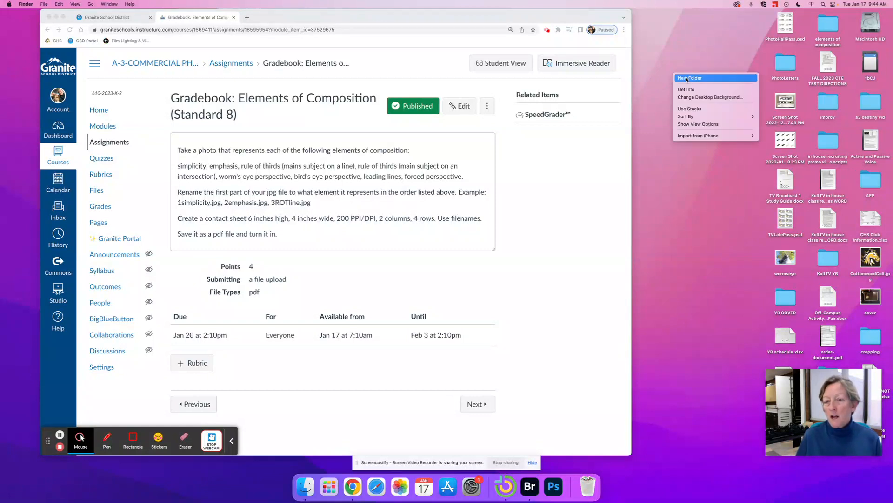
click(686, 78)
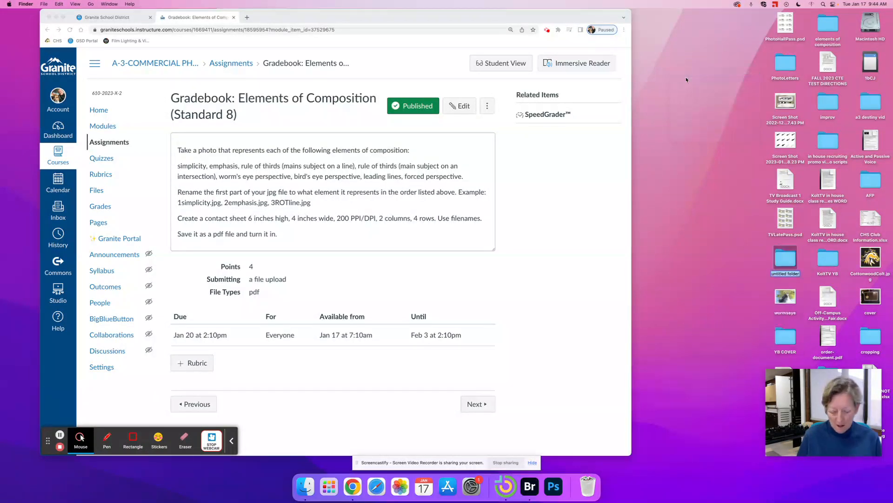
text(elements)
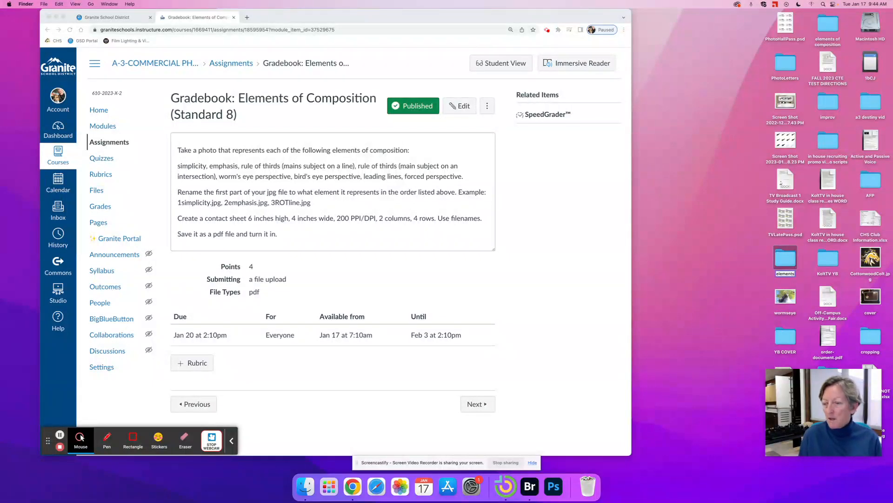
key(Return)
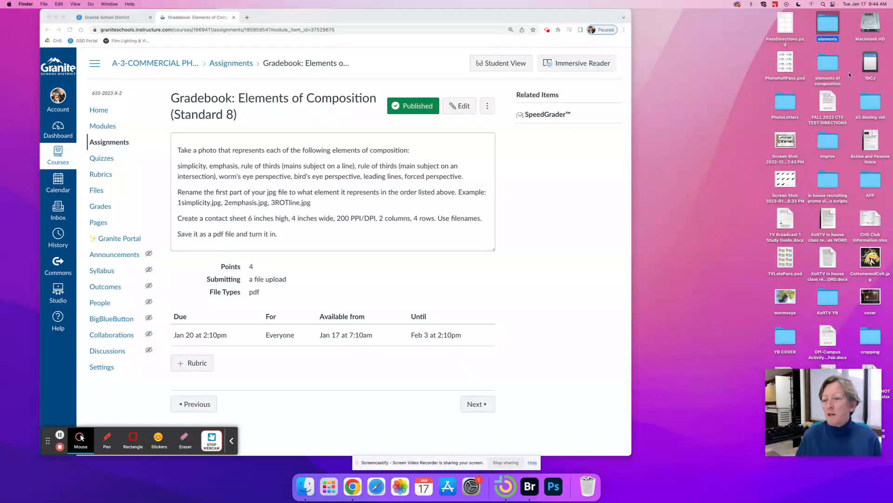
- Inspect the new elements folder inside the 1bCJ drive, then close both Finder windows
double_click(871, 65)
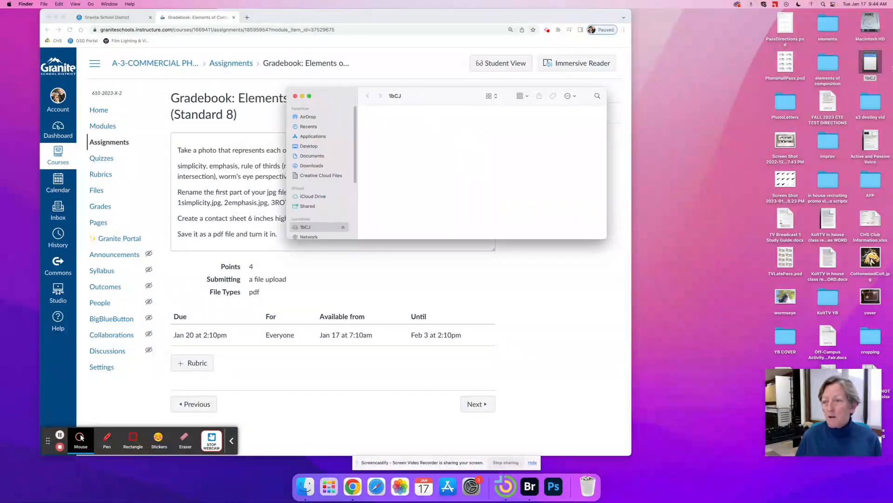
double_click(828, 23)
drag(460, 106, 453, 229)
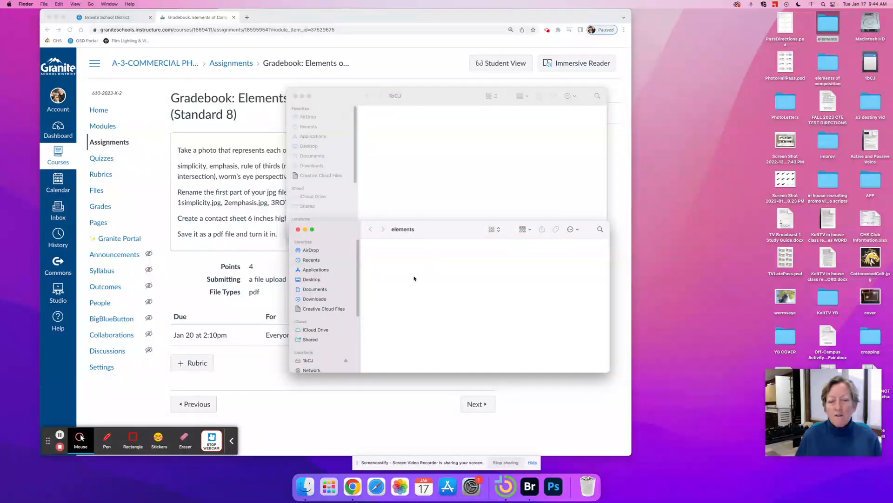
click(297, 230)
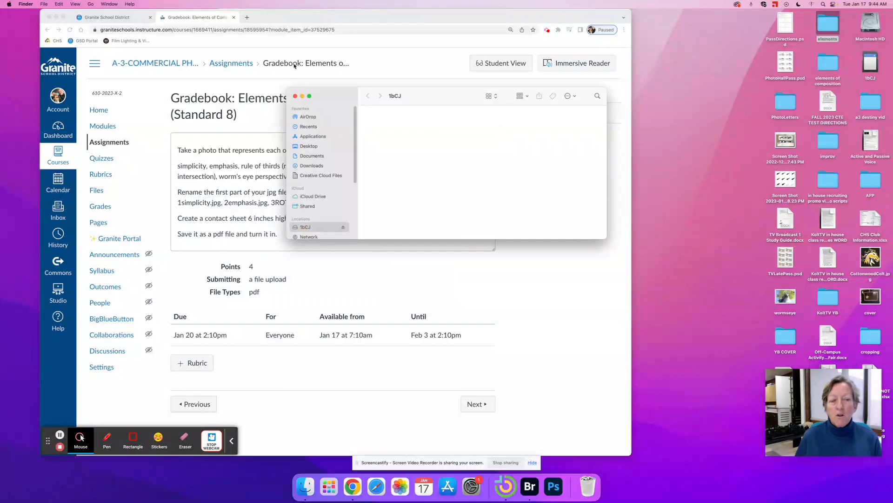
click(295, 96)
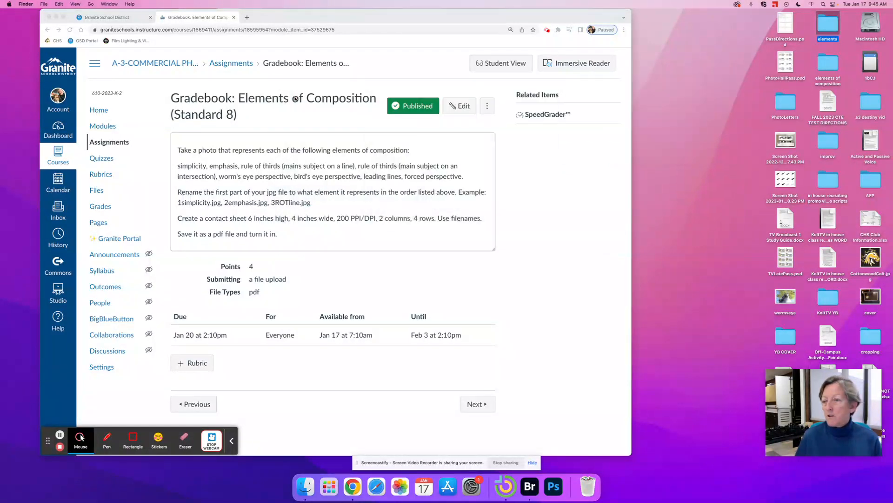
- Trash the old elements folder and check the elements of composition folder's photos
drag(835, 25, 587, 486)
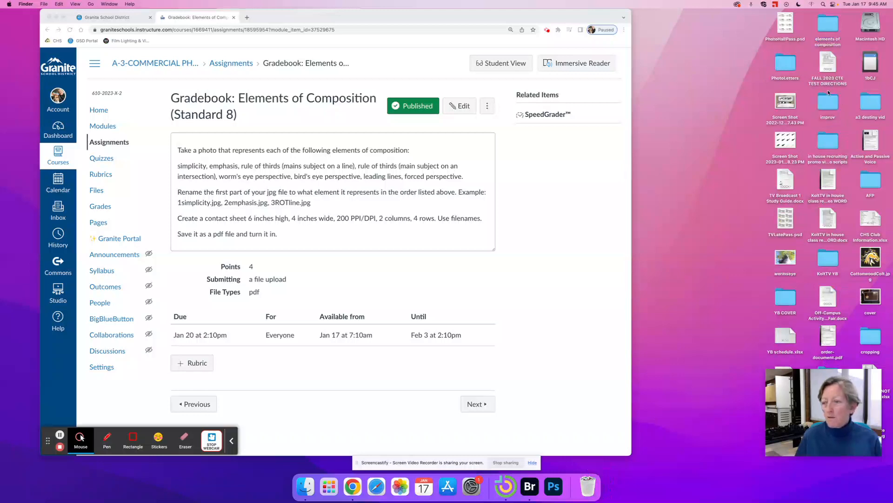
double_click(827, 27)
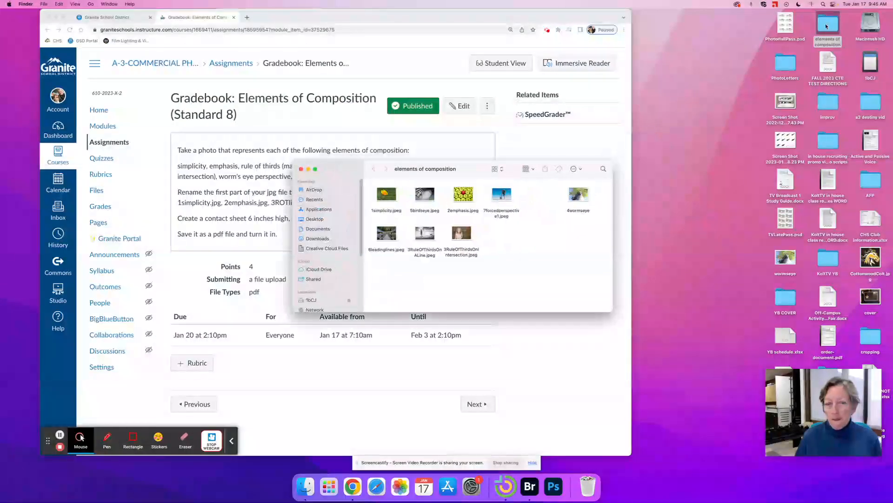
click(302, 169)
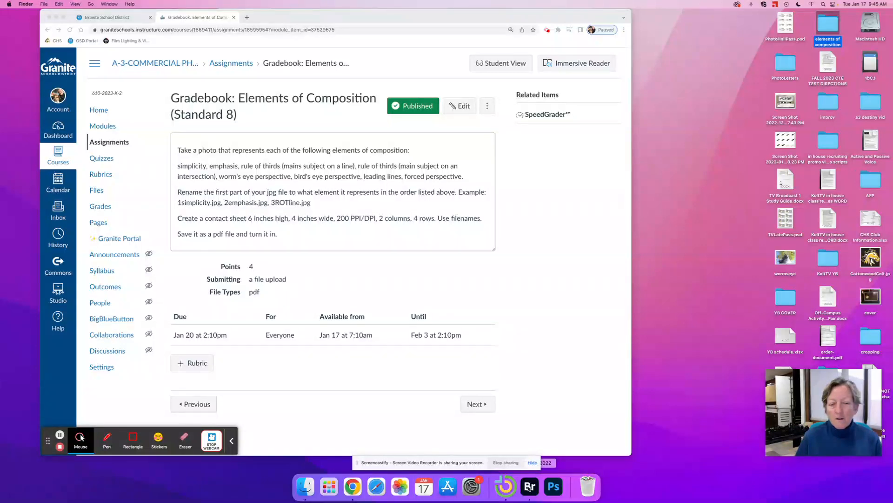
- Open the Desktop's elements of composition folder in Adobe Bridge
click(530, 486)
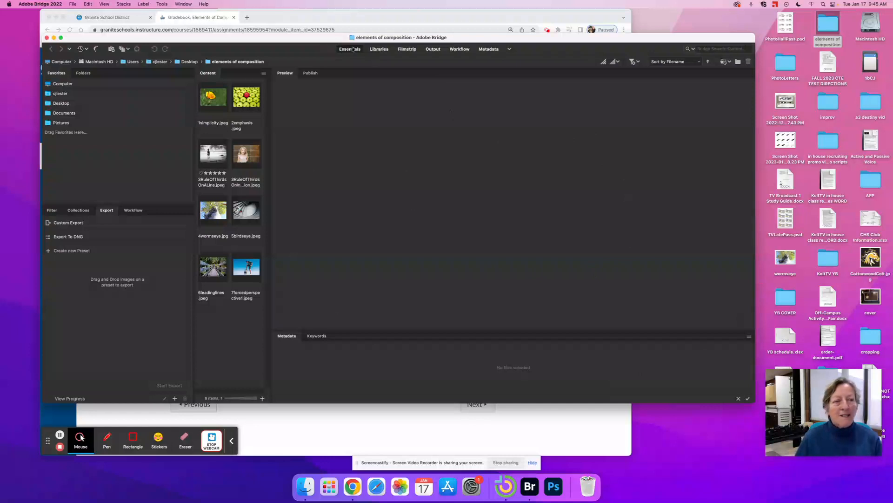
click(61, 102)
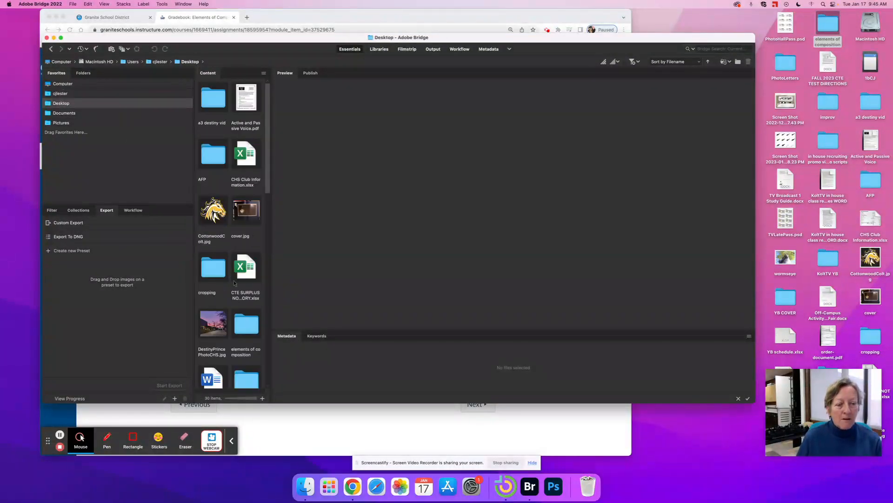
click(245, 329)
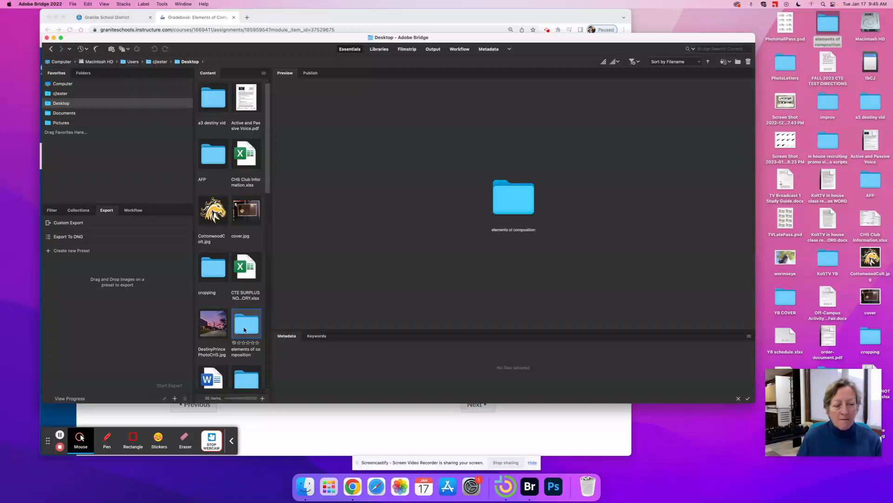
double_click(244, 329)
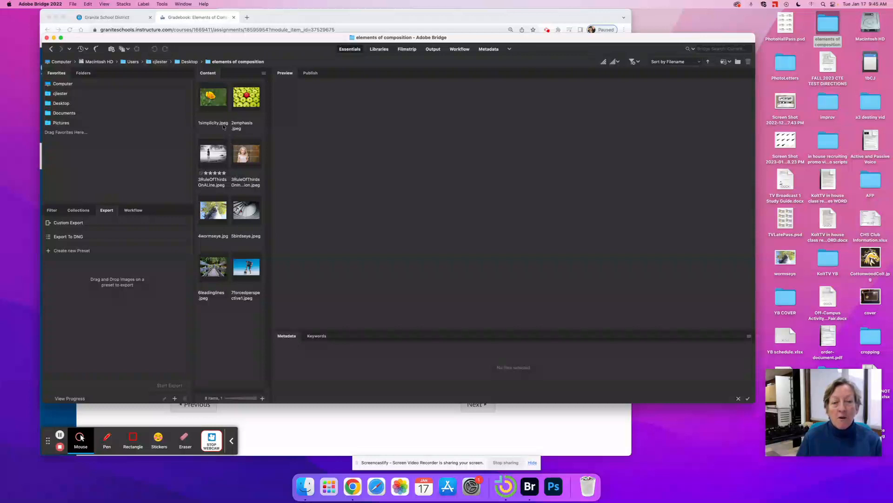
- Rename 1simplicity.jpeg to OS_4756.jpeg, then rename it back to 1simplicity.jpeg
click(210, 124)
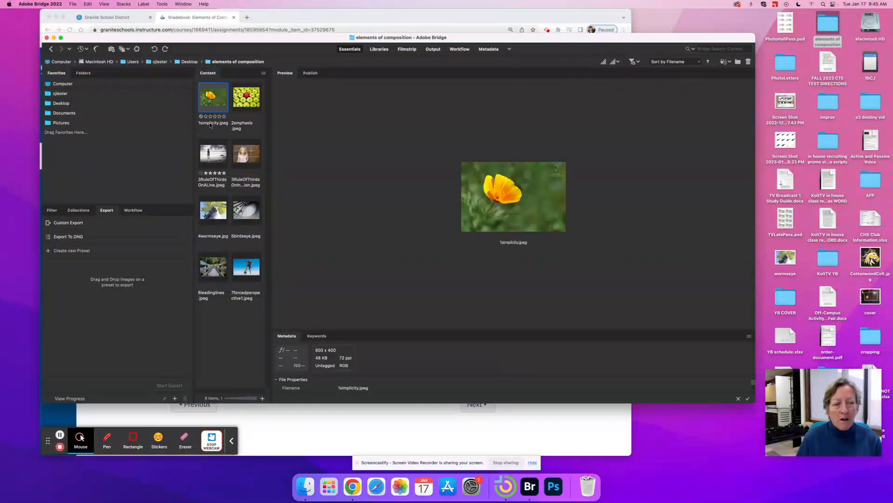
click(211, 124)
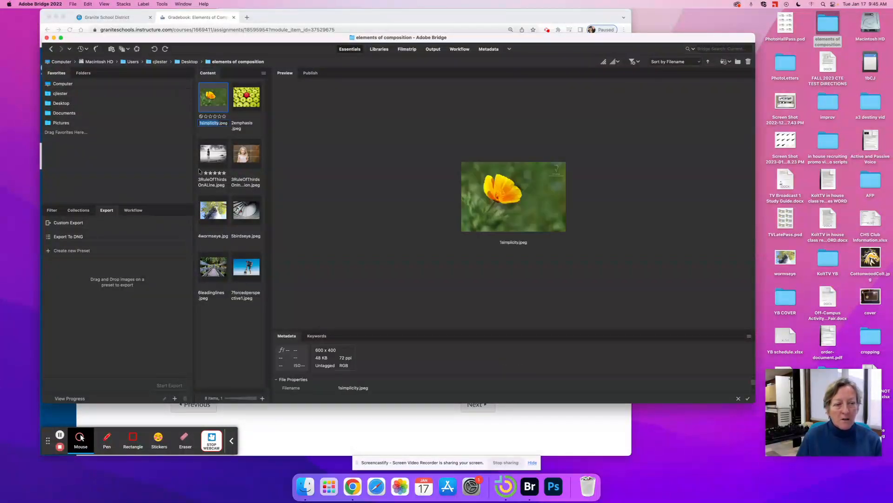
click(284, 17)
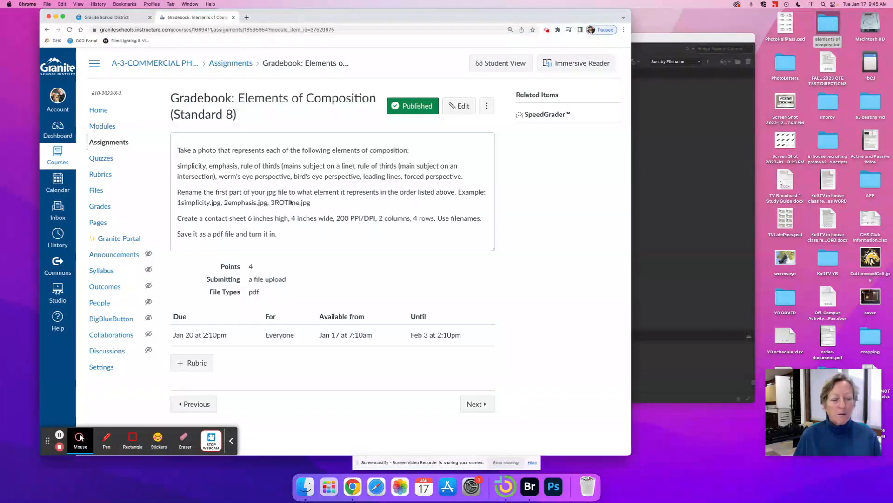
click(530, 487)
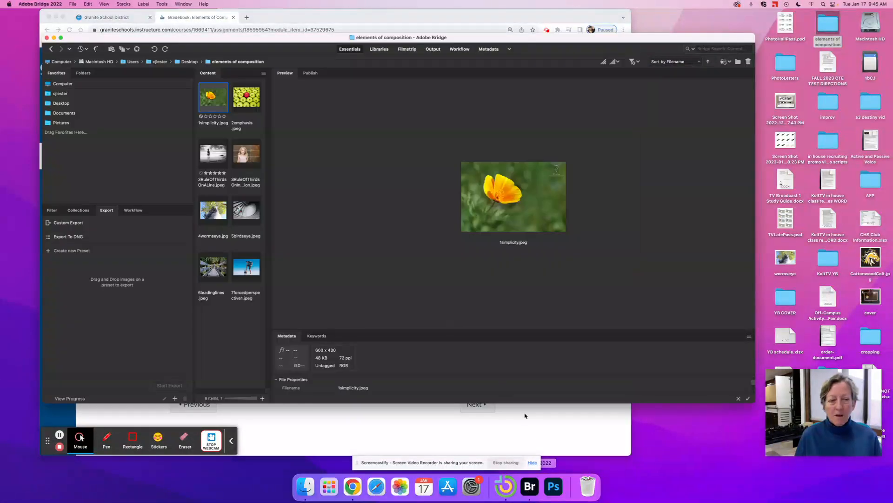
click(209, 123)
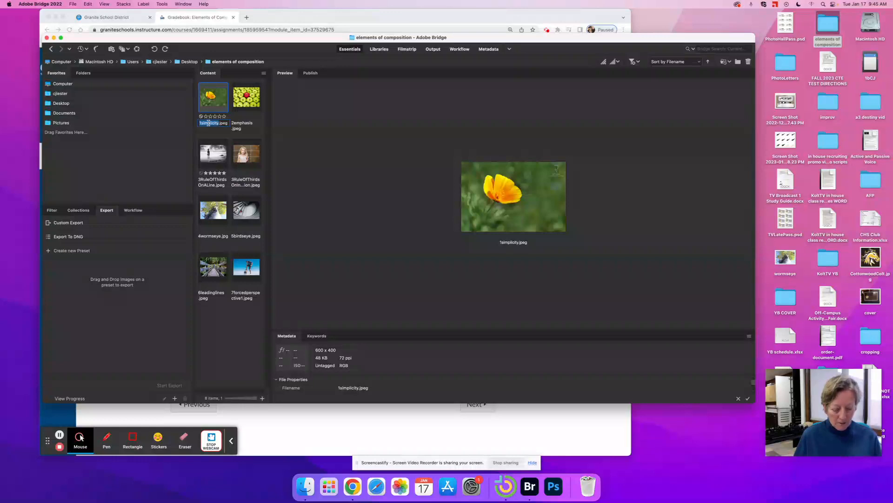
text(OS)
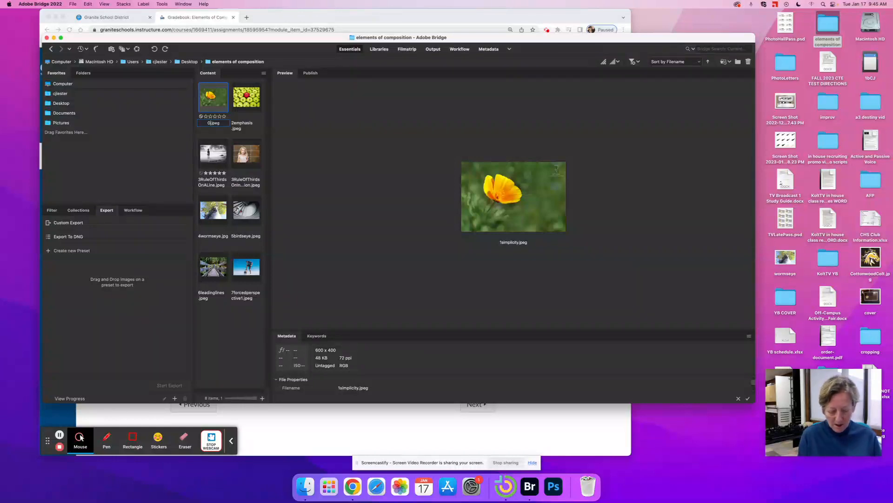
text(_)
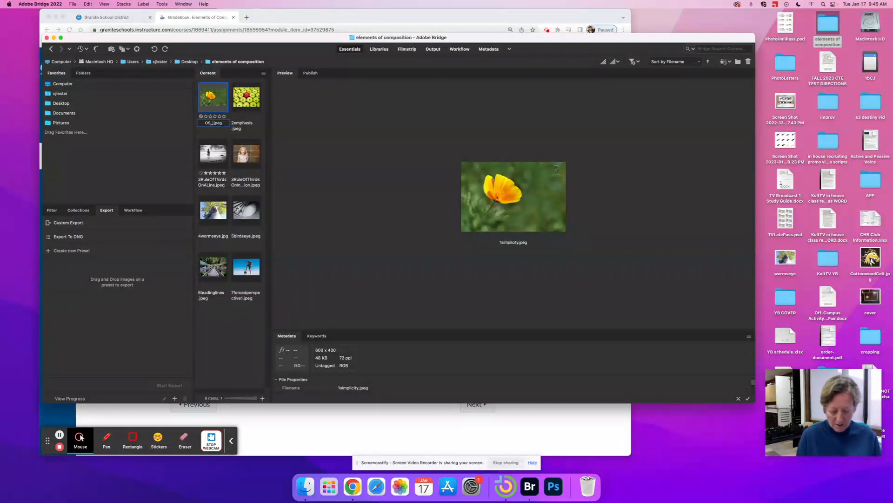
text(4756)
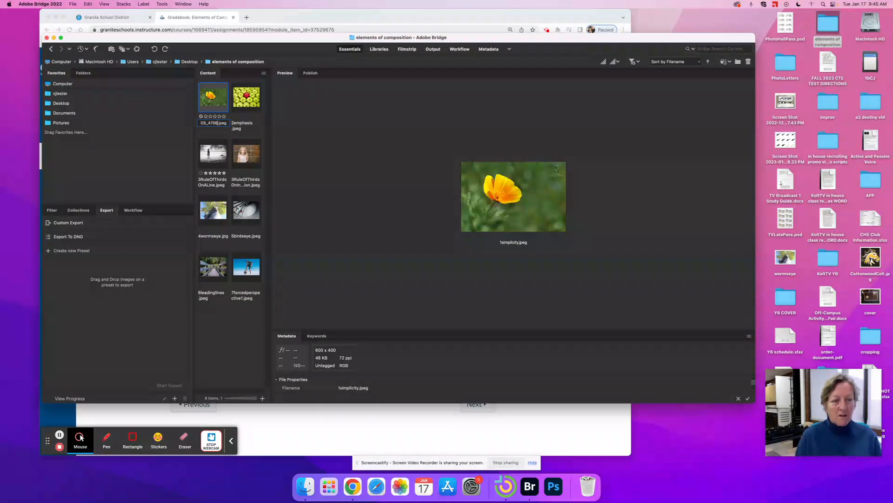
key(Return)
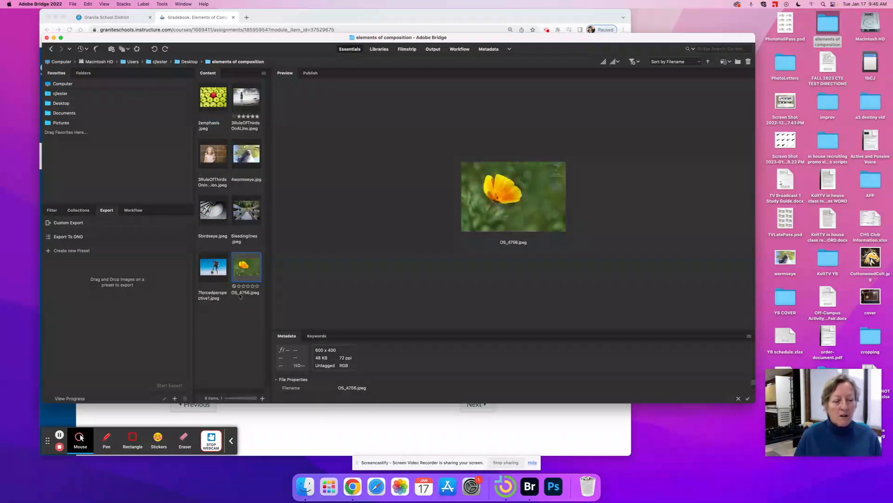
click(239, 293)
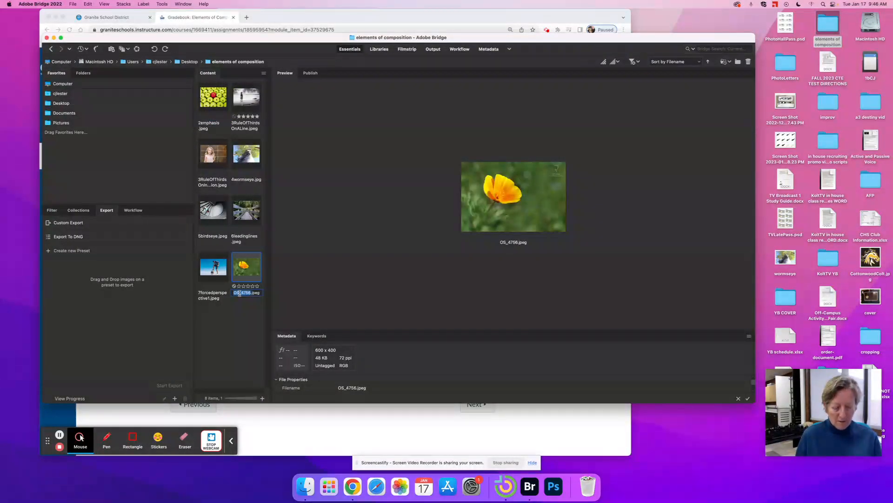
text(1simplicity)
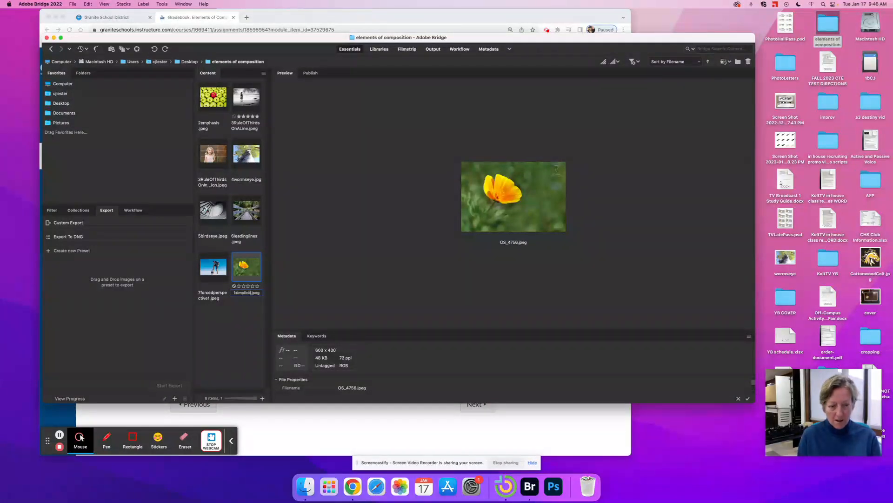
key(Return)
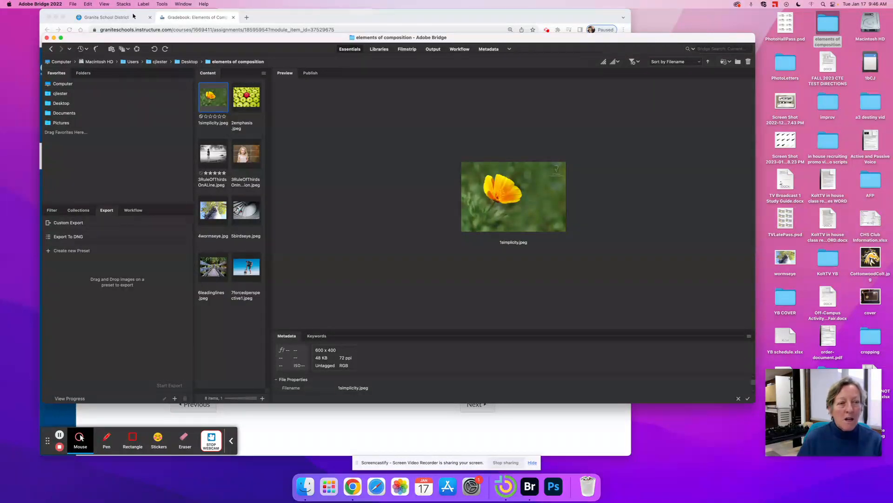
- Select all eight composition photos in Bridge and minimize the Chrome window
click(281, 18)
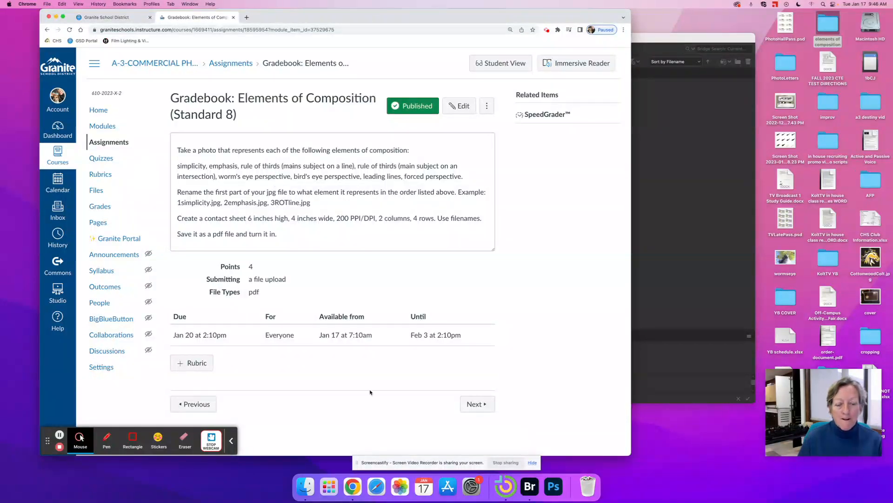
click(530, 487)
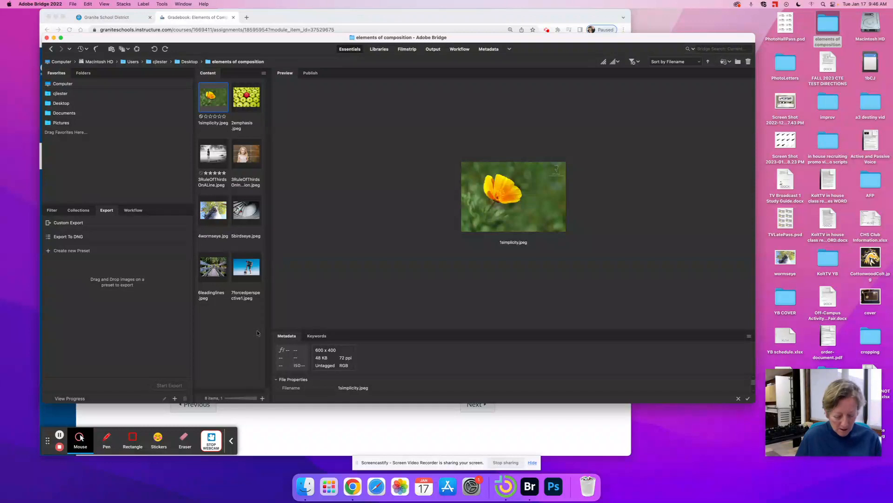
key(super+a)
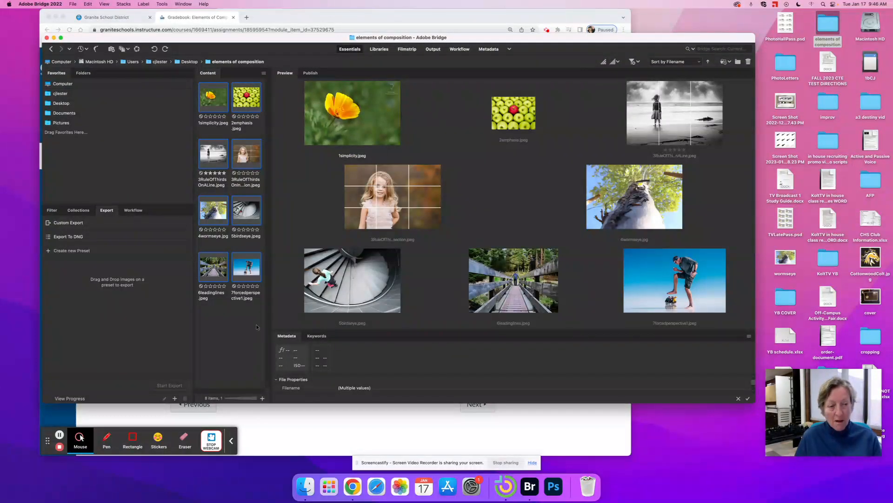
click(243, 337)
drag(245, 334, 207, 101)
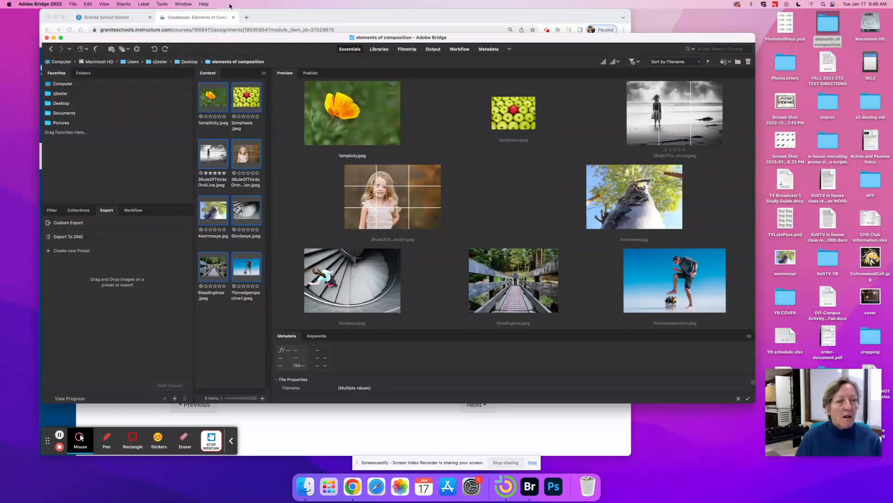
click(55, 17)
- Run Tools > Photoshop > Contact Sheet II on the eight photos and recheck the assignment
click(162, 4)
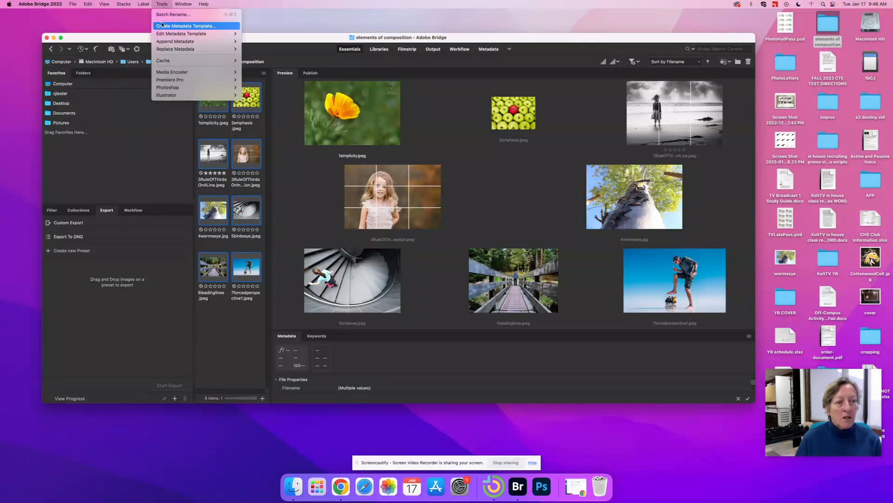
mouse_move(174, 87)
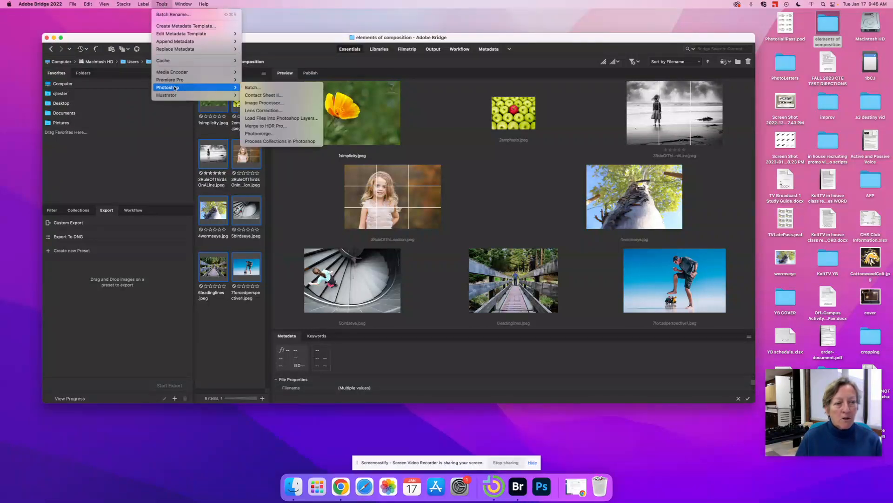
click(258, 88)
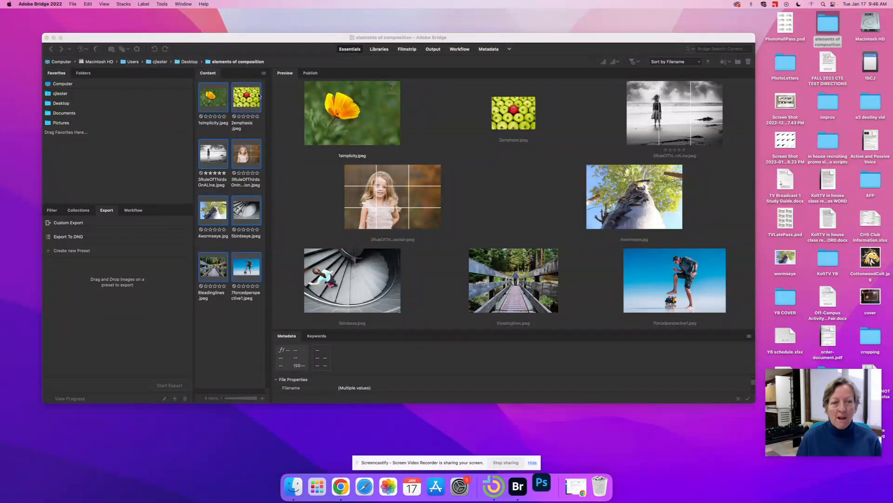
click(576, 487)
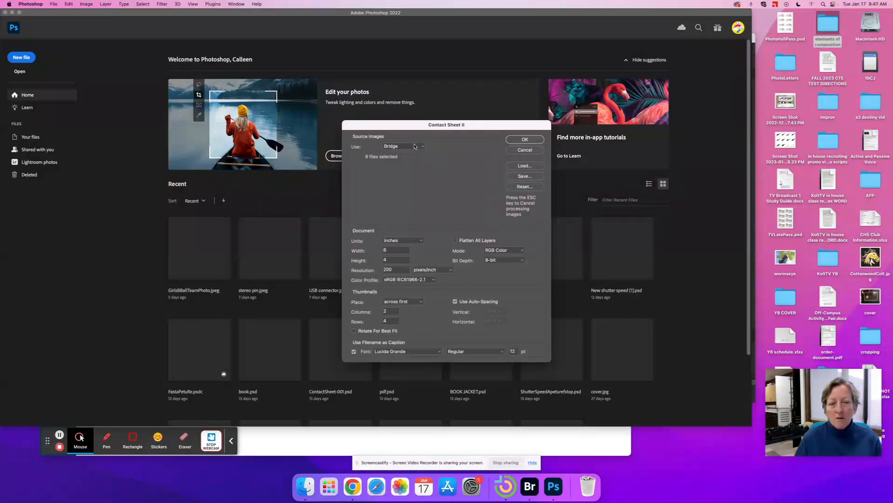
- Set the contact sheet to 4 x 6 inches at 200 pixels/inch, 2 columns by 4 rows
drag(390, 251, 371, 252)
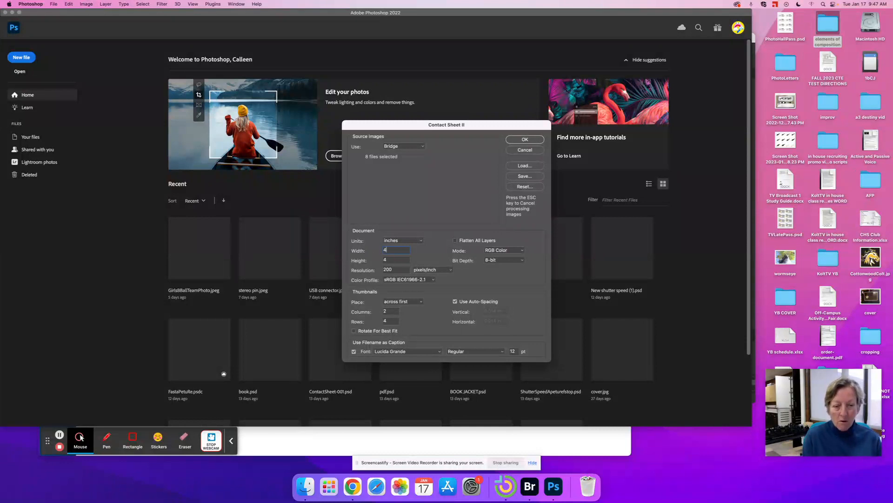
text(6)
key(Tab)
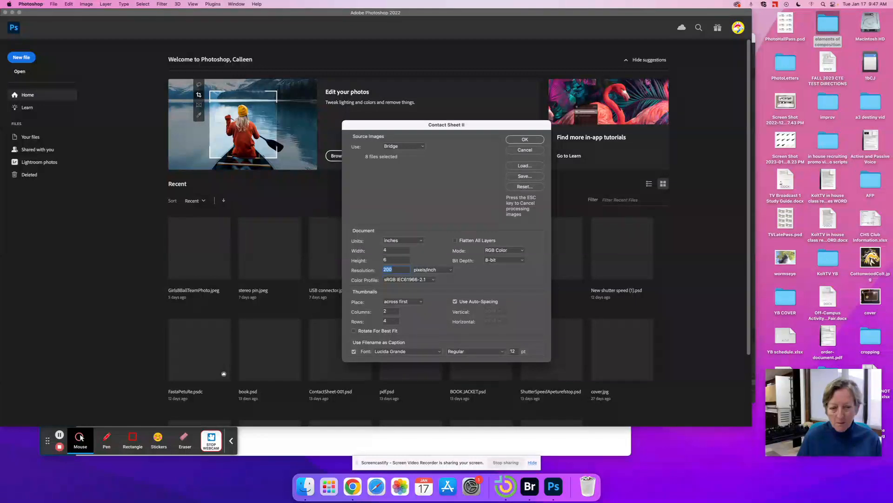
key(Tab)
key(Tab)
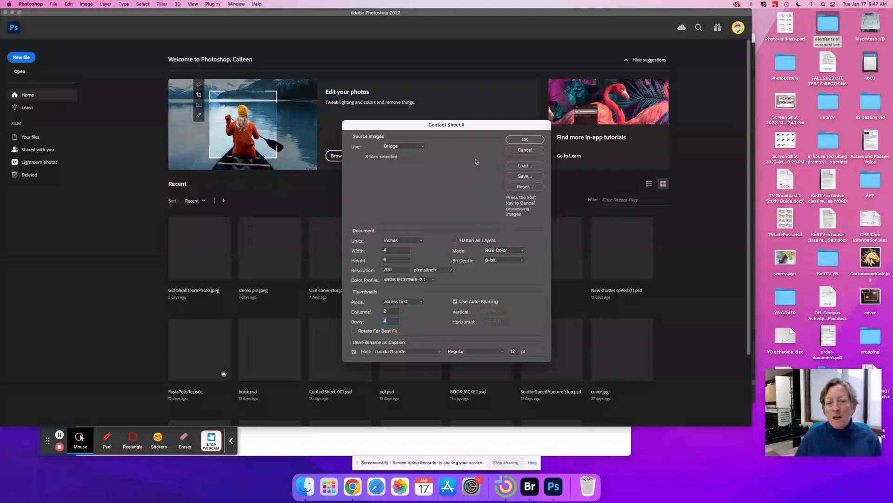
click(522, 139)
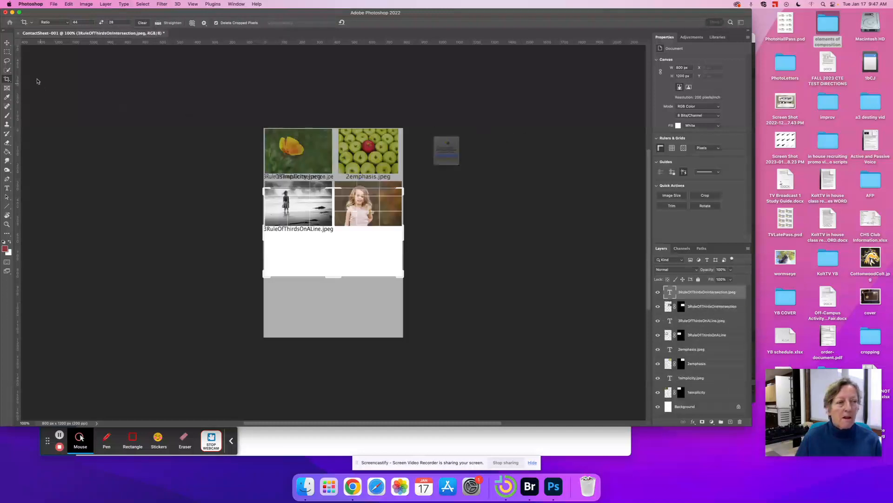
- Dismiss the warning to build ContactSheet-001 and switch to the Move tool
click(457, 169)
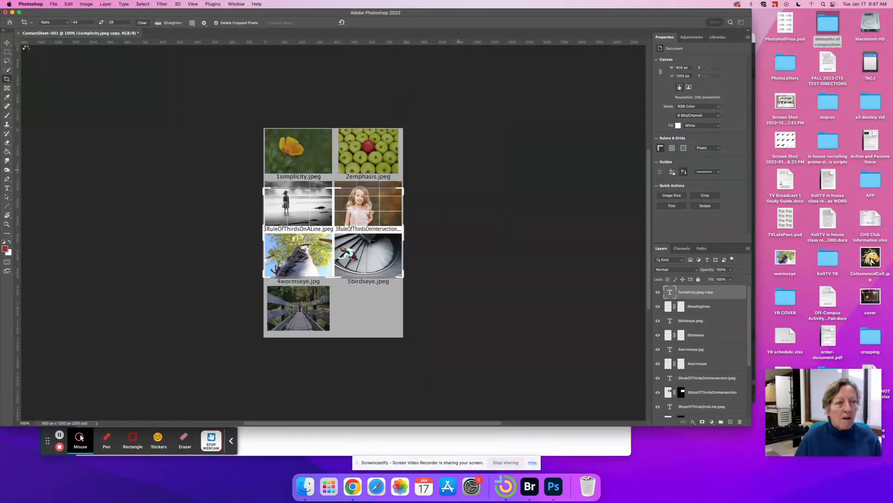
click(7, 43)
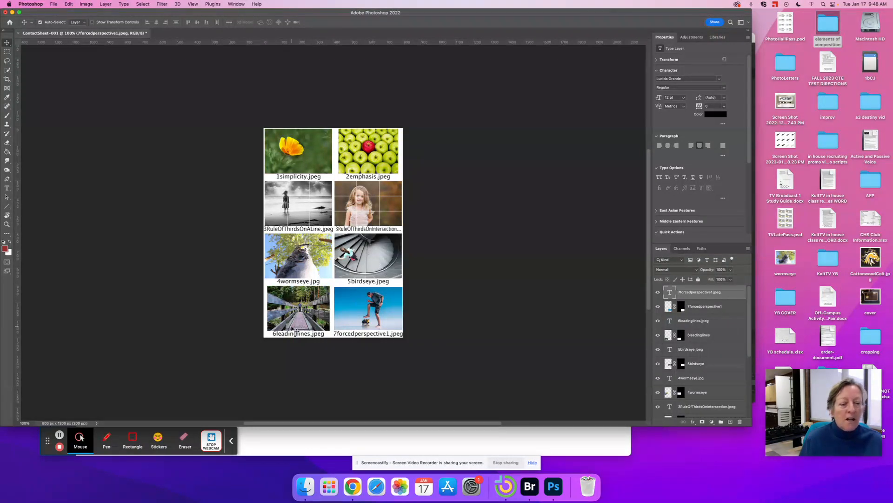
key(super+plus)
key(super+plus)
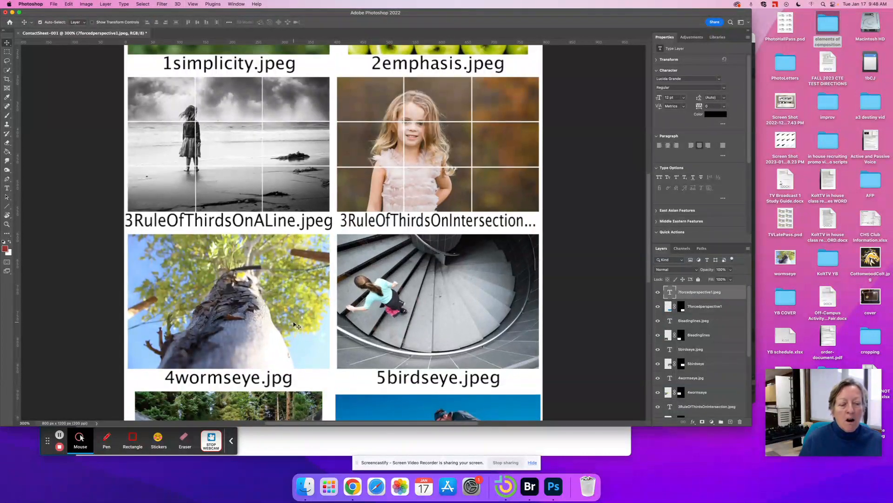
scroll(294, 330, down, 5)
scroll(296, 319, down, 4)
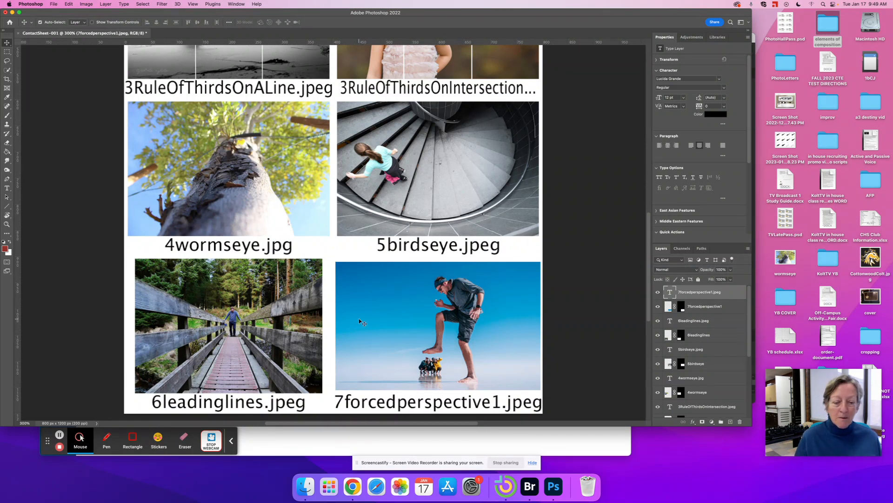
key(super+minus)
key(super+minus)
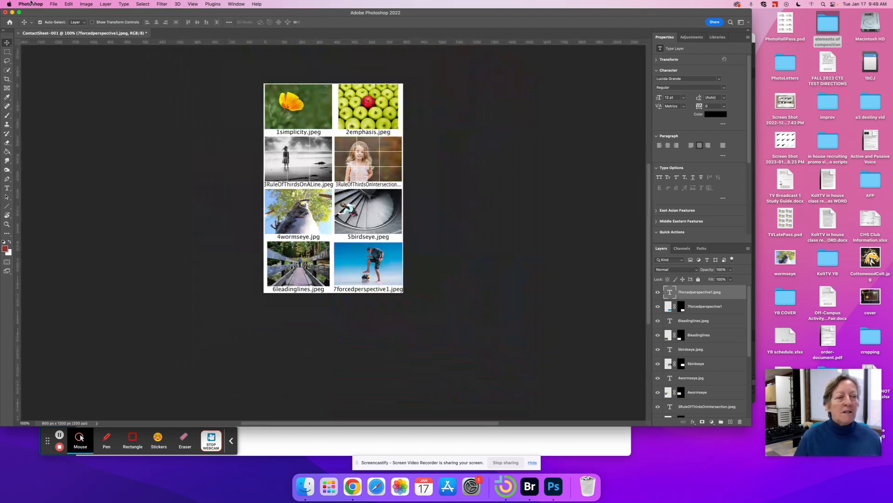
- Save the contact sheet as 'Elementsofcomposition', storing it on this computer rather than the cloud
click(55, 4)
mouse_move(71, 102)
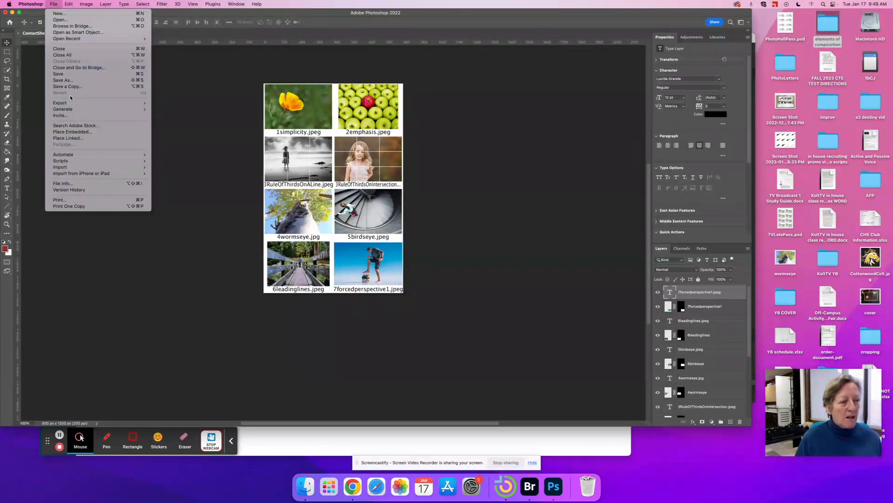
click(63, 81)
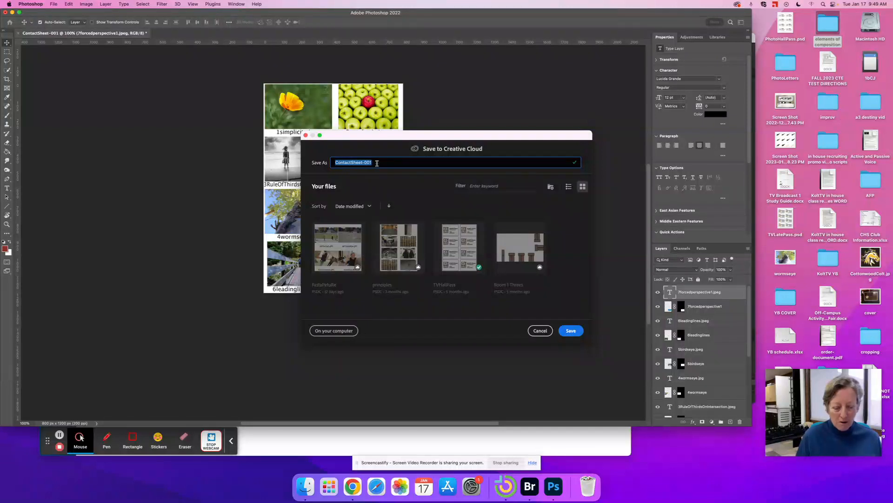
text(Element)
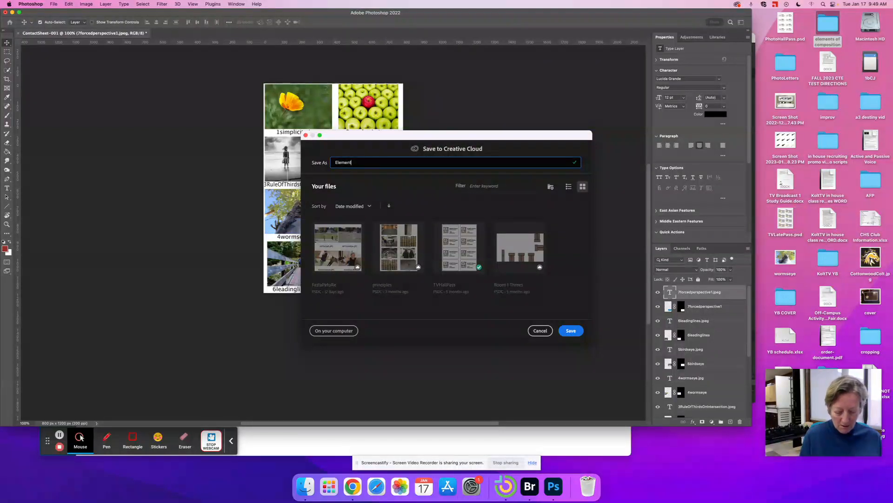
text(sofcomposition)
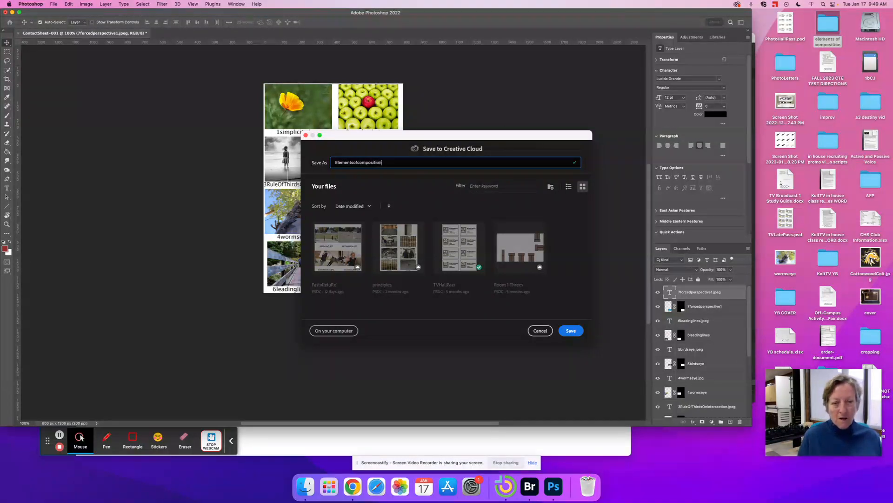
click(328, 331)
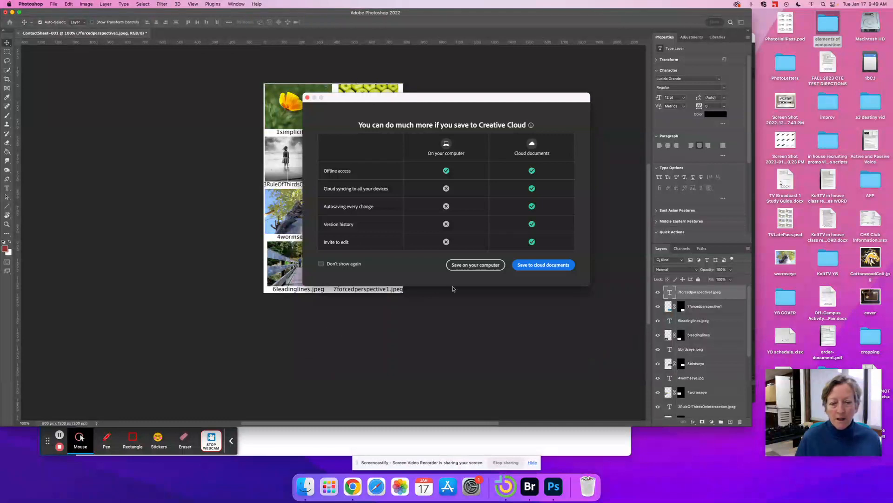
click(461, 266)
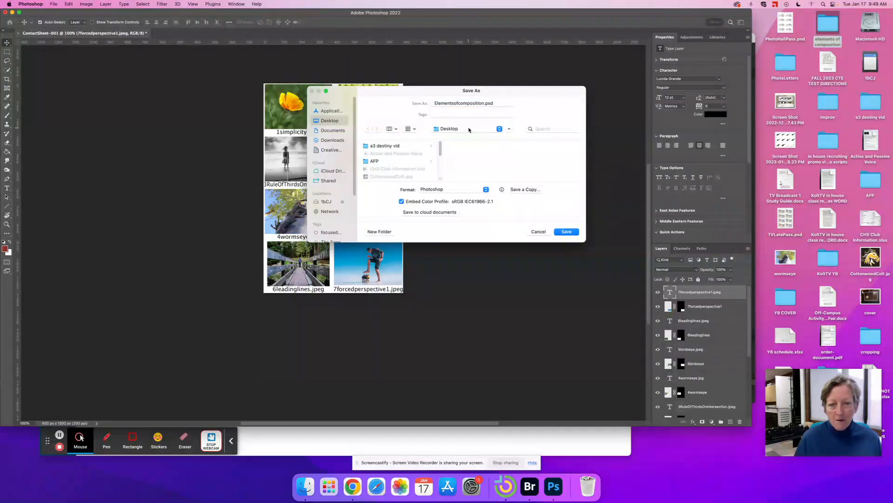
- Save it to the desktop as Photoshop PDF with High Quality Print settings, then minimise Photoshop
click(487, 190)
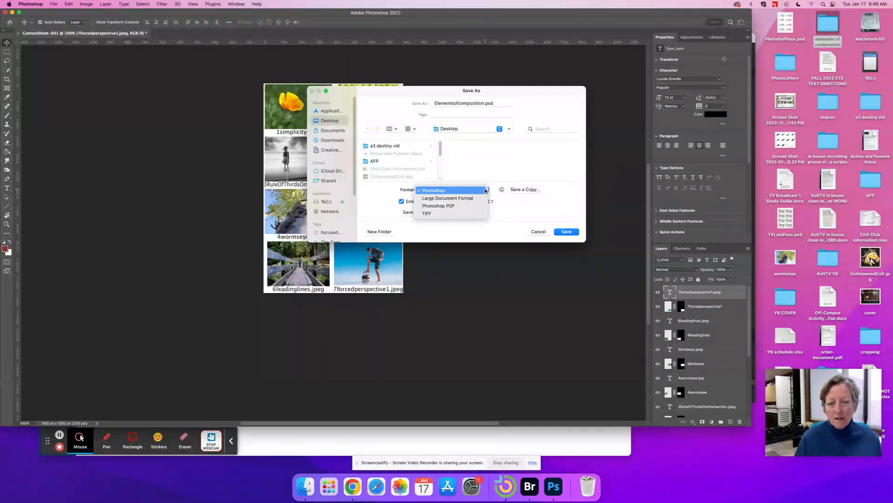
click(453, 208)
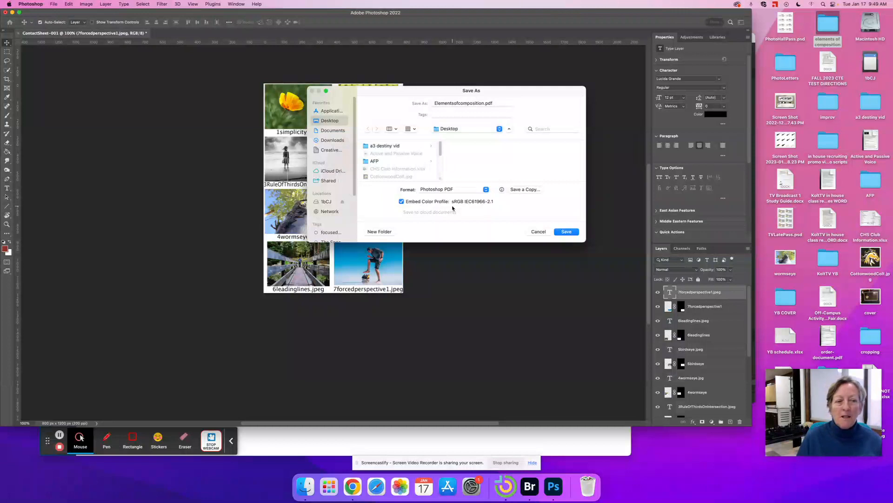
click(567, 231)
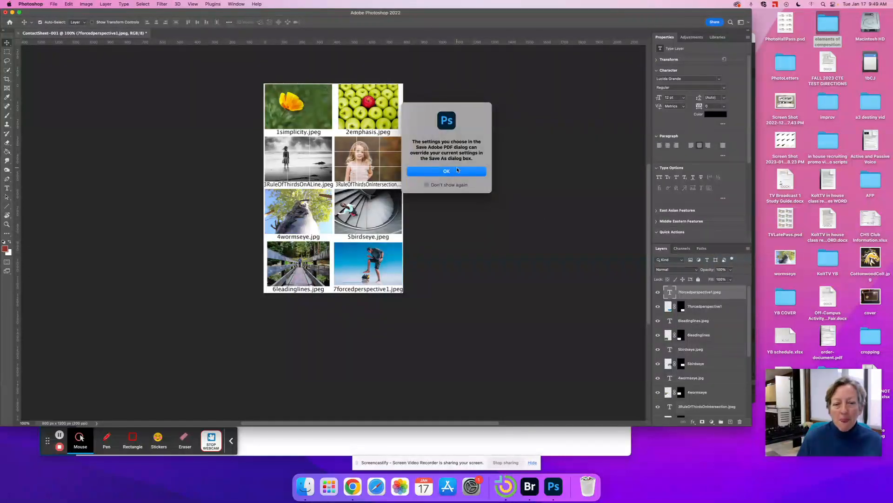
click(448, 170)
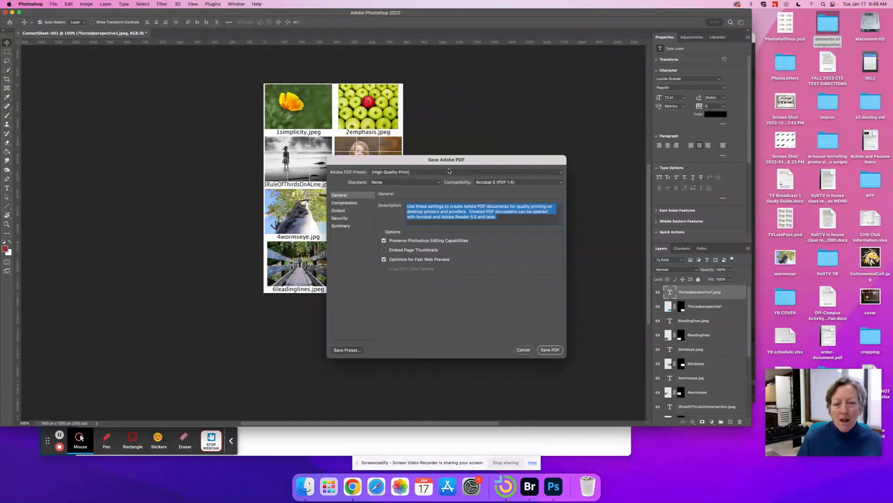
click(555, 354)
click(438, 190)
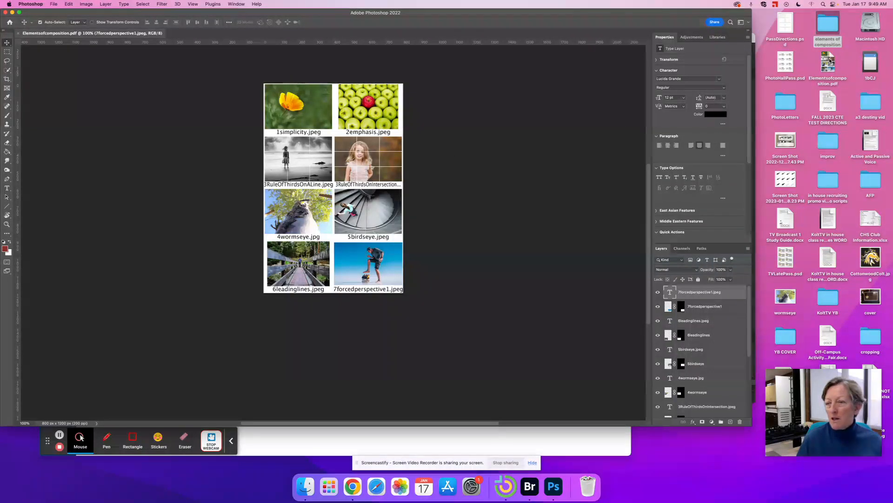
click(12, 13)
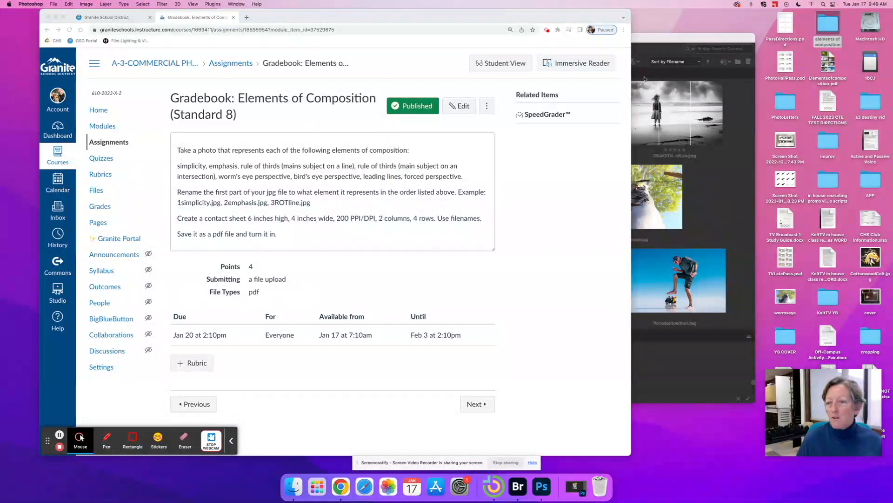
- Close Bridge, preview Elementsofcomposition.pdf from the desktop, then quit Preview
click(641, 51)
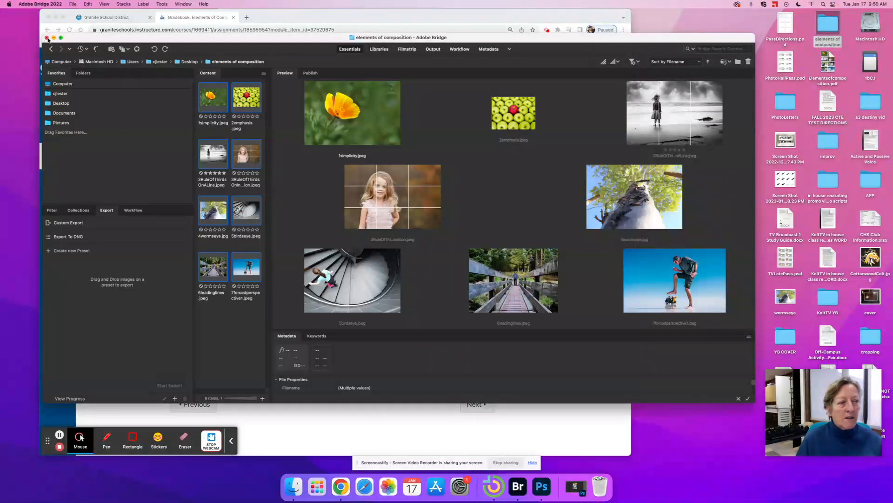
click(48, 41)
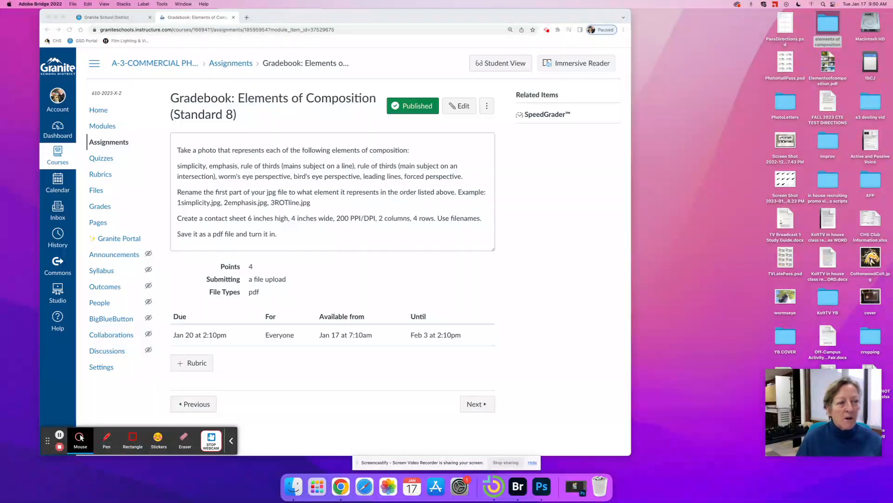
double_click(833, 60)
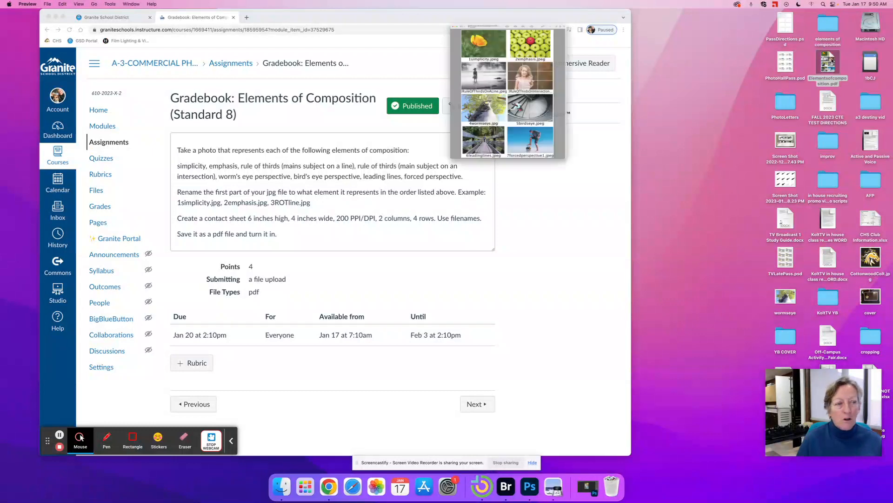
click(27, 4)
click(25, 76)
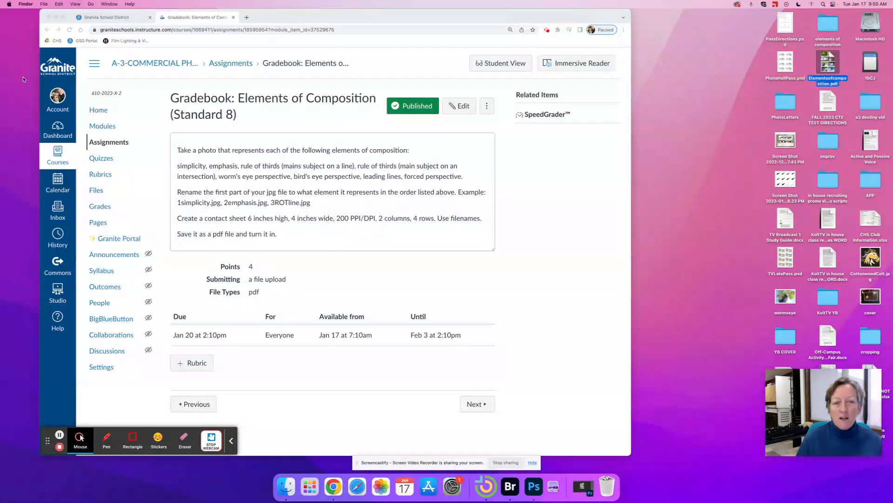